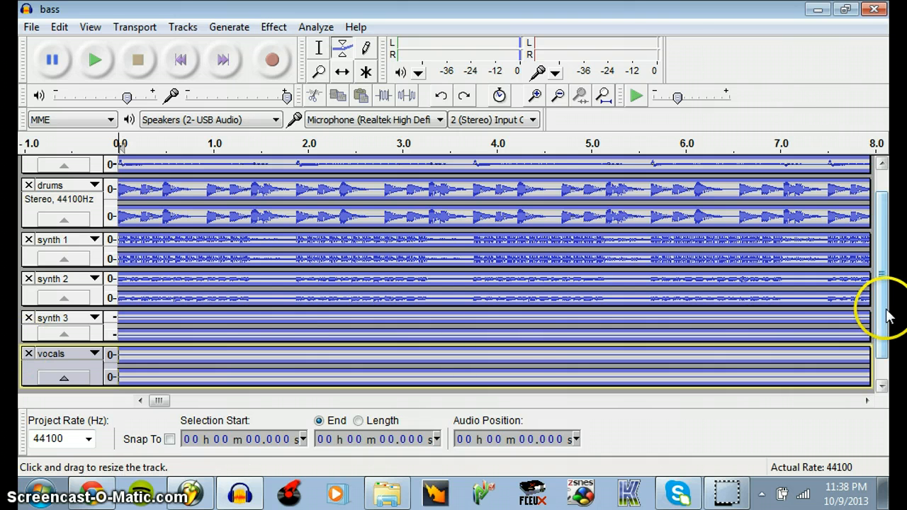
Undo the last two envelope edits in the project
{"action": "left_click", "coordinate": [885, 360]}
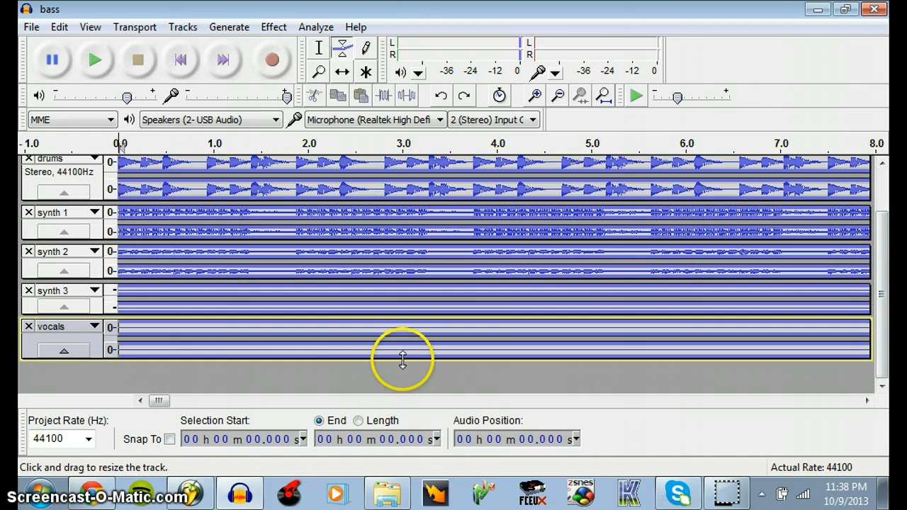
{"action": "left_click_drag", "start_coordinate": [401, 360], "coordinate": [399, 375]}
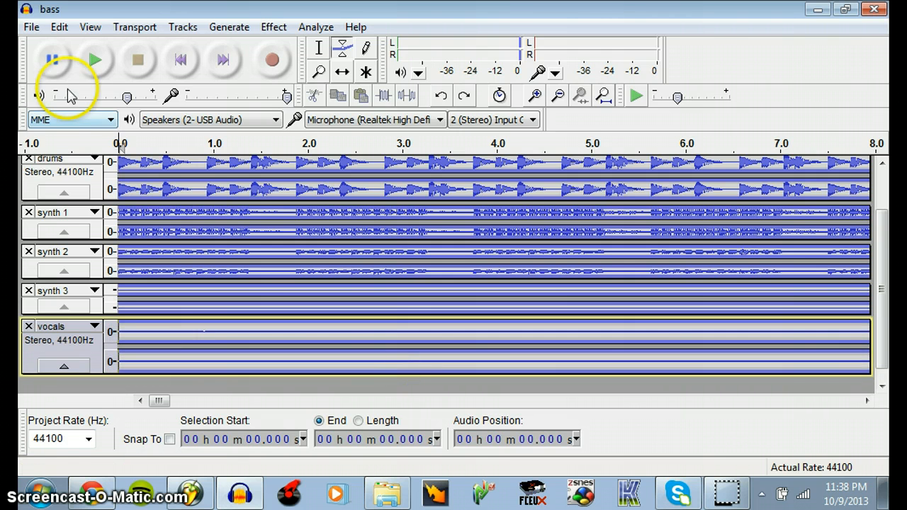
{"action": "left_click", "coordinate": [58, 27]}
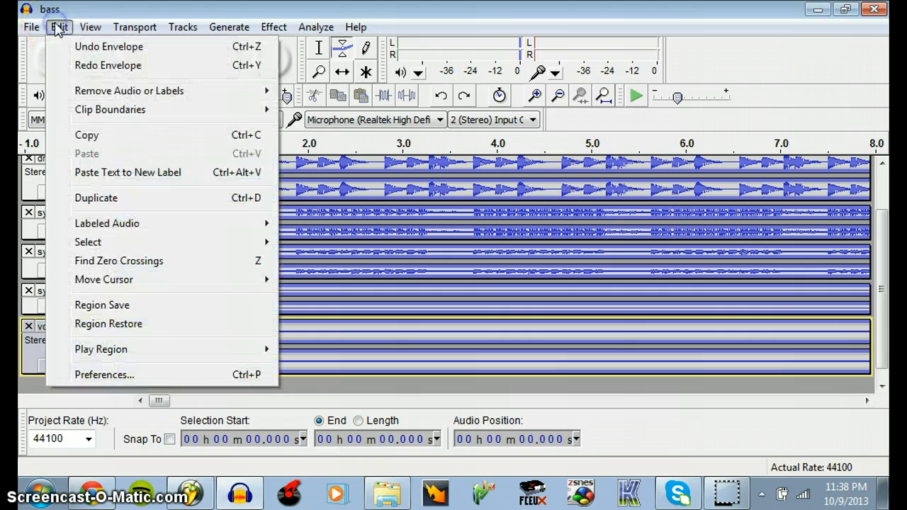
{"action": "left_click", "coordinate": [78, 46]}
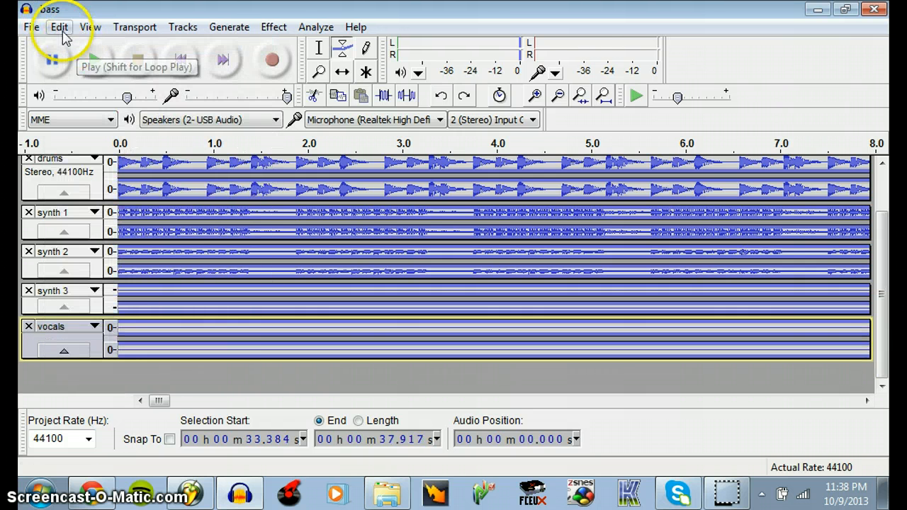
{"action": "left_click", "coordinate": [61, 28]}
{"action": "left_click", "coordinate": [63, 42]}
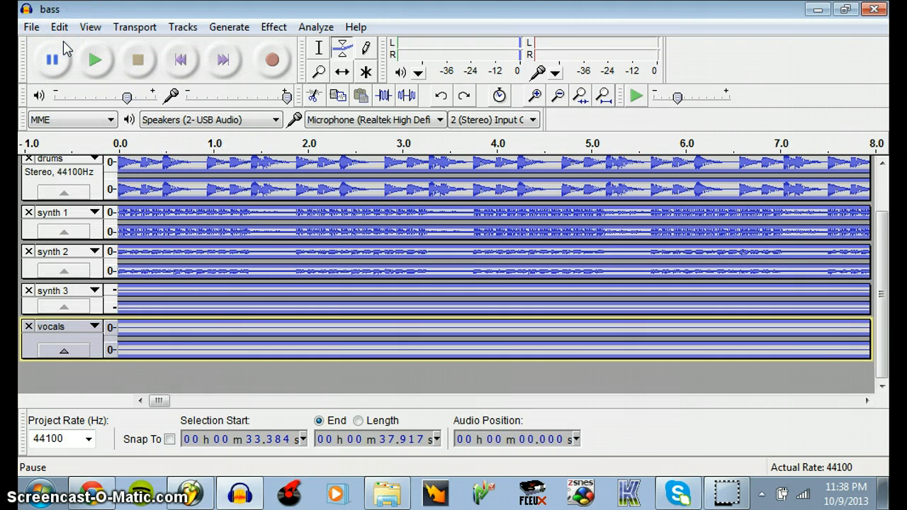
{"action": "left_click", "coordinate": [59, 27]}
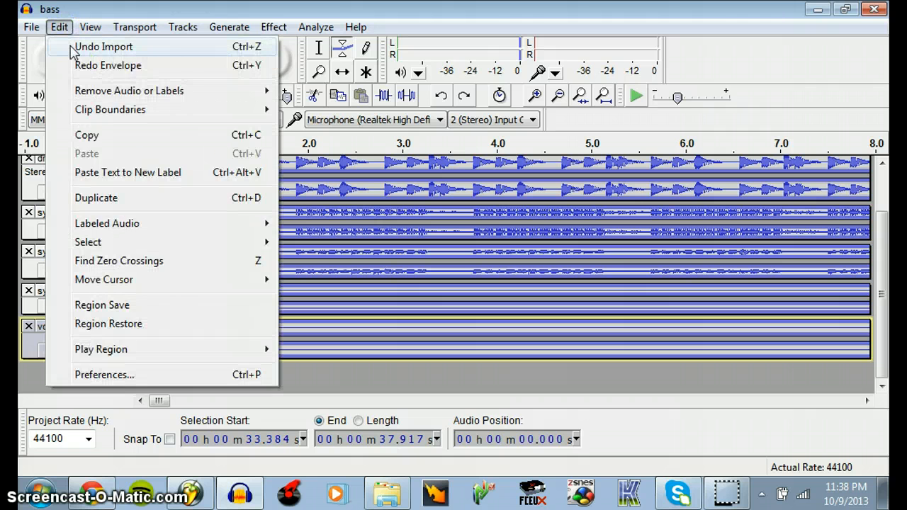
{"action": "left_click", "coordinate": [91, 28]}
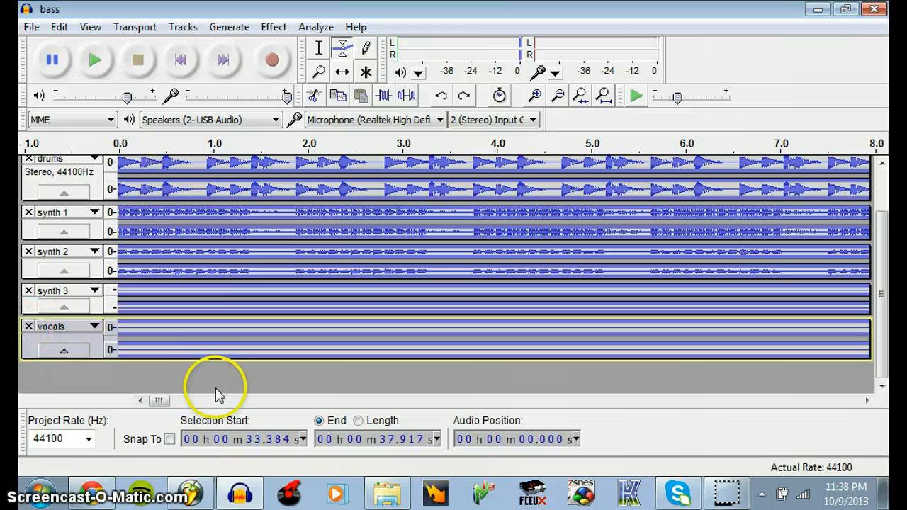
Reduce the height of the vocals track and briefly play the project from the current selection
{"action": "left_click_drag", "start_coordinate": [210, 359], "coordinate": [229, 326]}
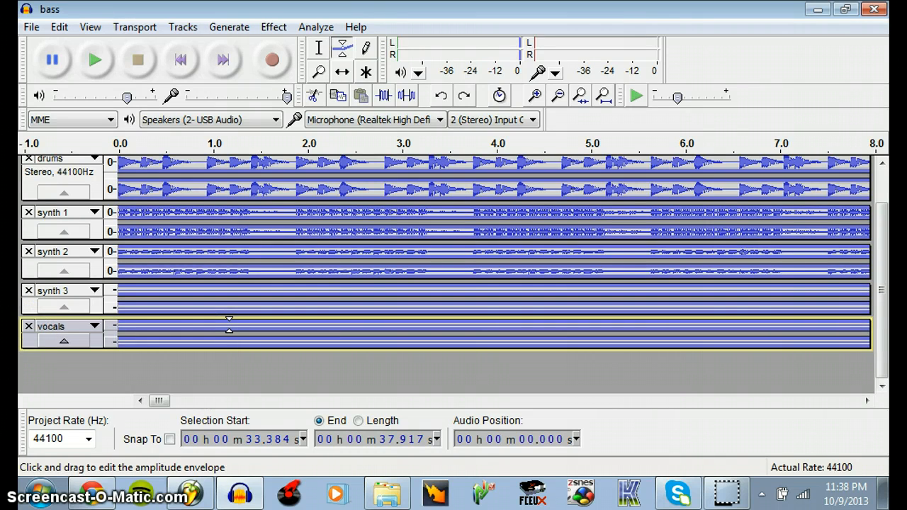
{"action": "key", "text": "space"}
{"action": "key", "text": "space"}
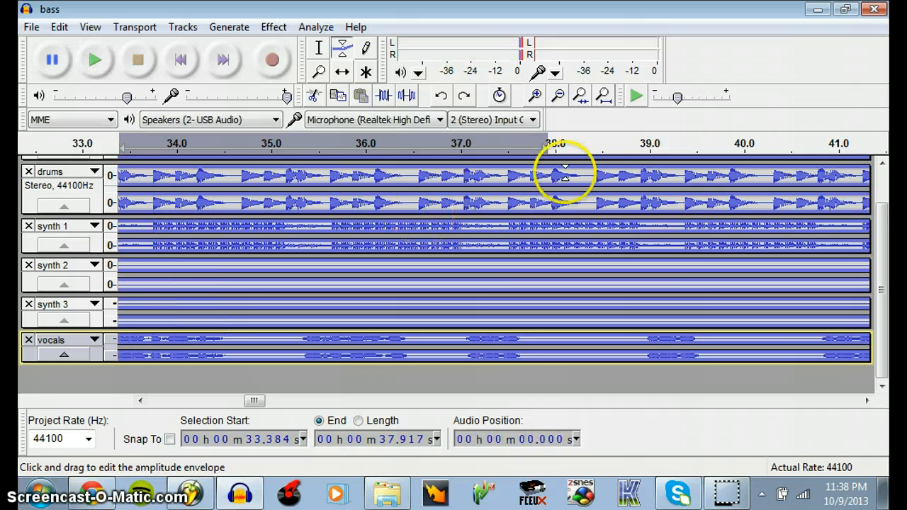
Select the drums track's audio from about 31.3 to 33.9 seconds
{"action": "left_click", "coordinate": [557, 98]}
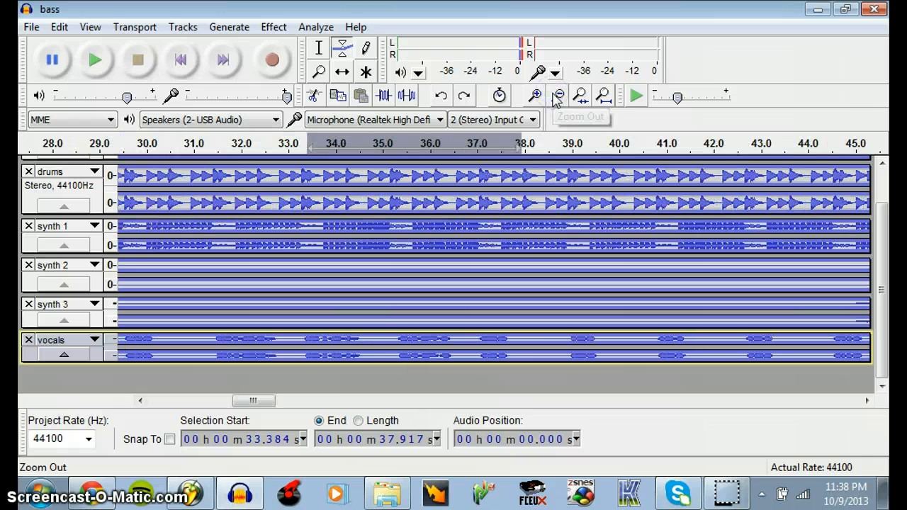
{"action": "left_click", "coordinate": [557, 98]}
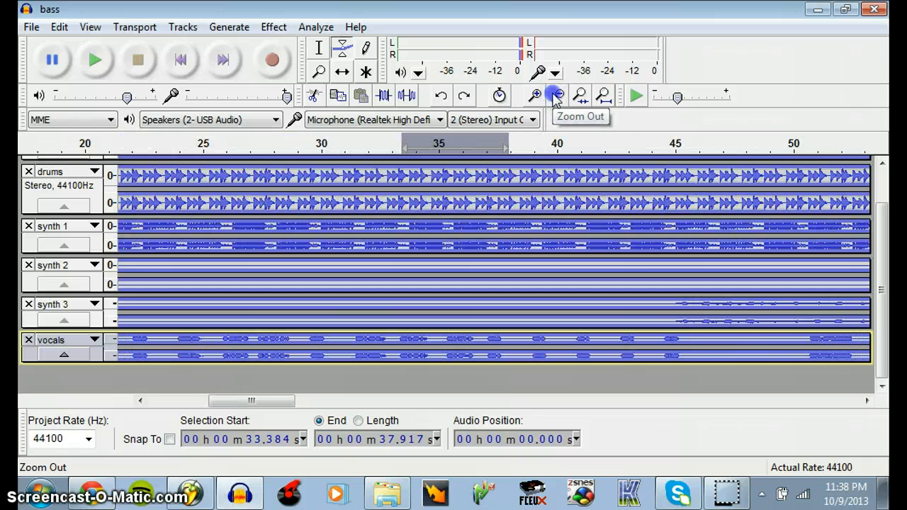
{"action": "left_click", "coordinate": [556, 98]}
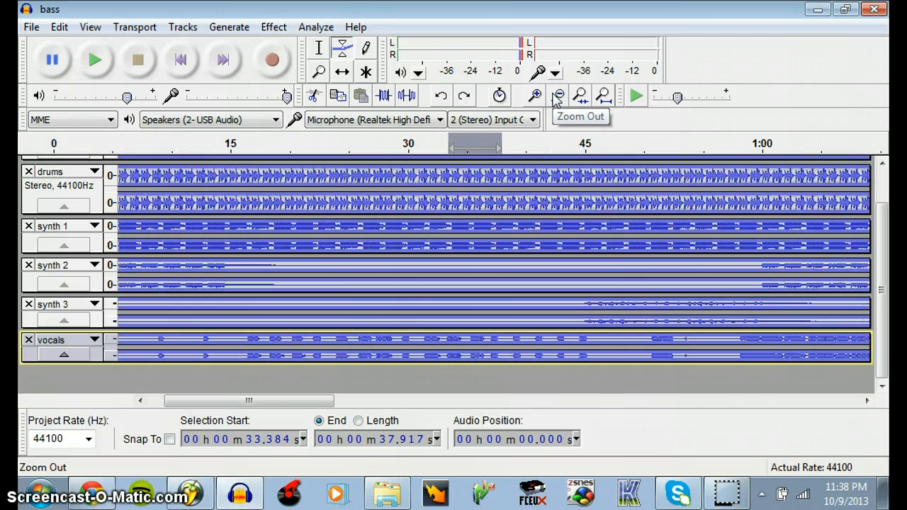
{"action": "left_click", "coordinate": [536, 95]}
{"action": "left_click", "coordinate": [536, 96]}
{"action": "left_click", "coordinate": [536, 96]}
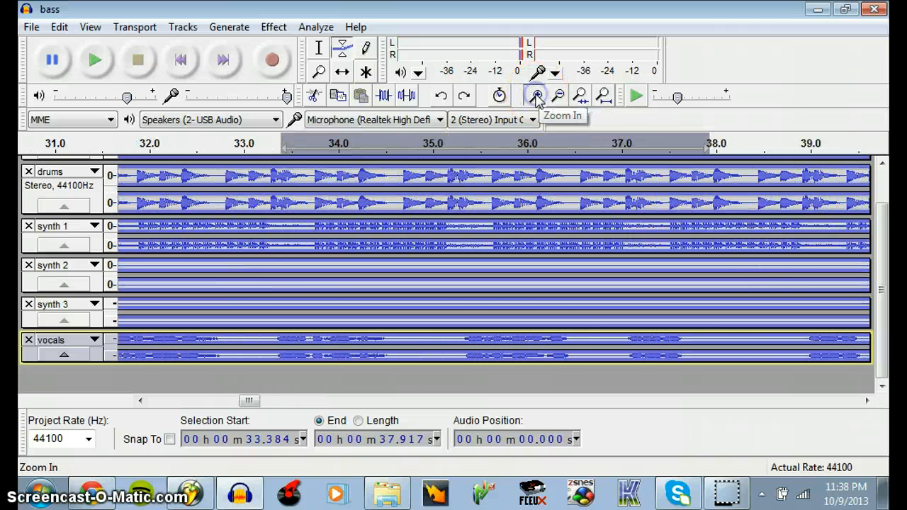
{"action": "left_click", "coordinate": [536, 96]}
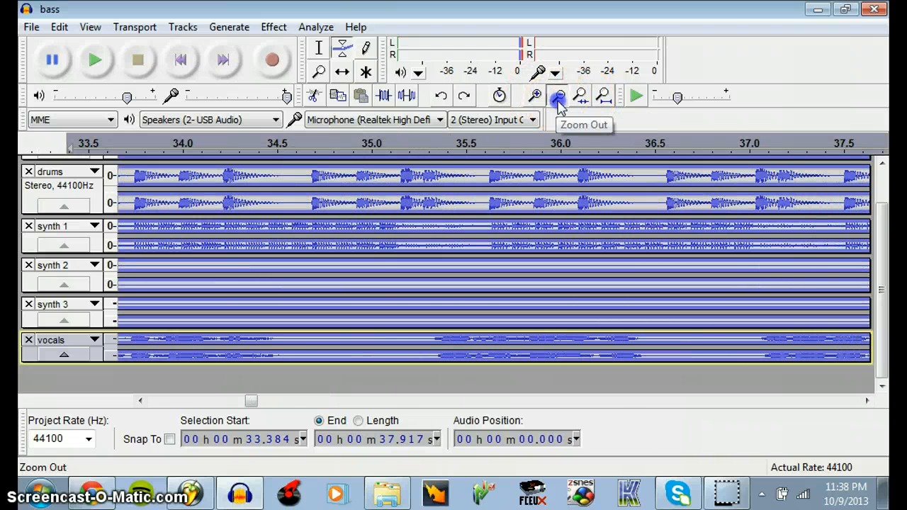
{"action": "left_click", "coordinate": [558, 96]}
{"action": "left_click", "coordinate": [558, 96]}
{"action": "left_click", "coordinate": [559, 95]}
{"action": "left_click", "coordinate": [315, 48]}
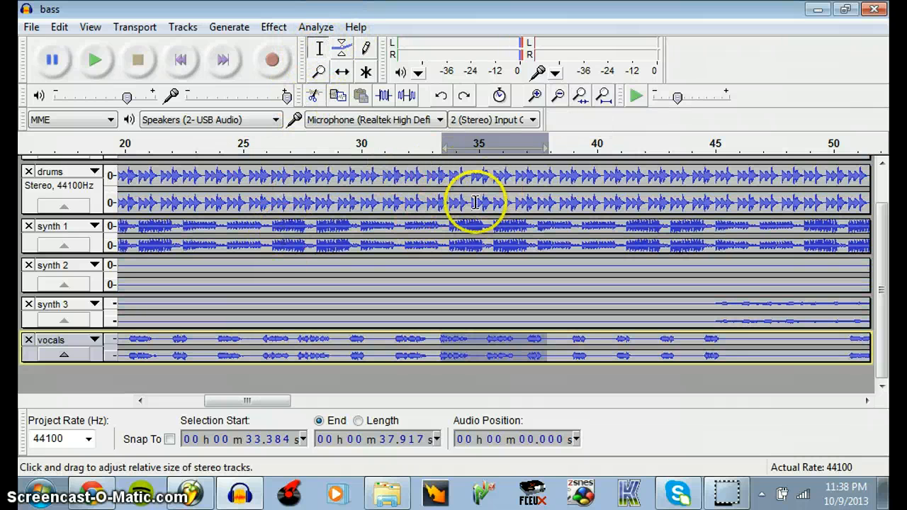
{"action": "left_click_drag", "start_coordinate": [391, 201], "coordinate": [454, 202]}
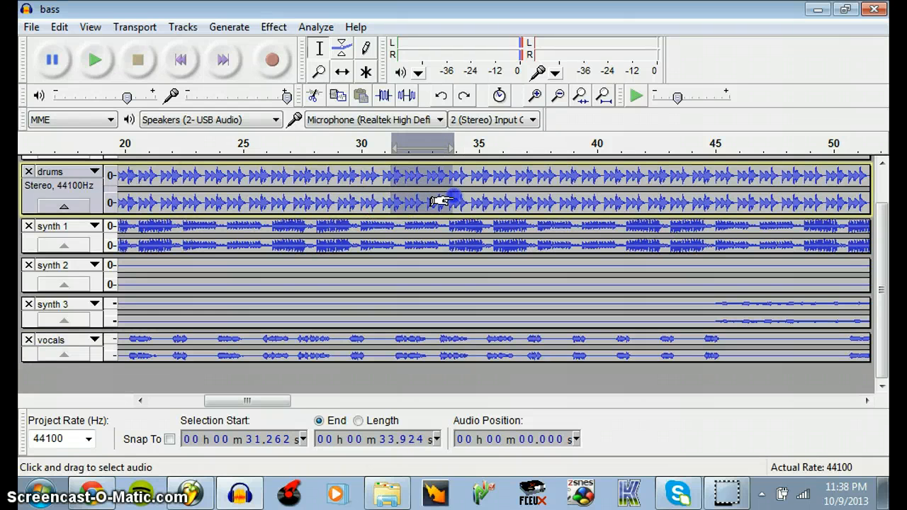
Make the vocals track taller and silence it from about 31 to 35 seconds with the Envelope tool
{"action": "left_click", "coordinate": [342, 51]}
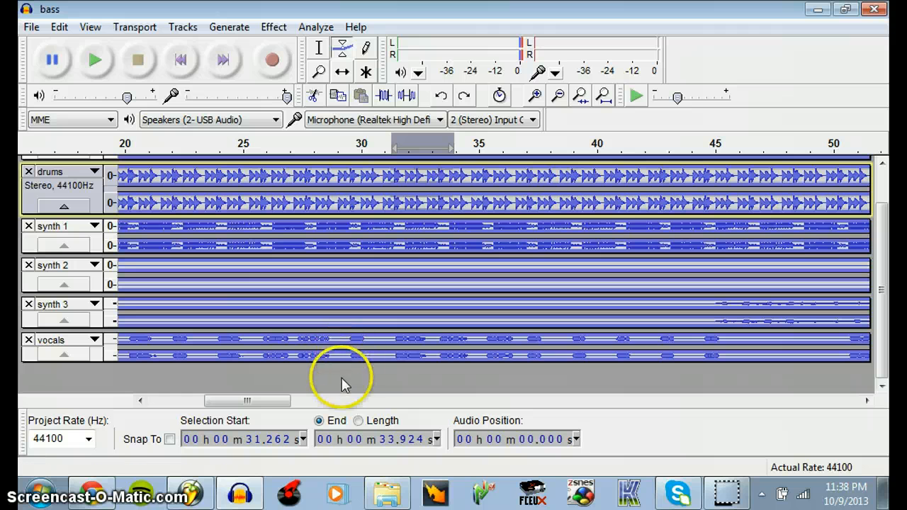
{"action": "left_click_drag", "start_coordinate": [335, 361], "coordinate": [336, 402]}
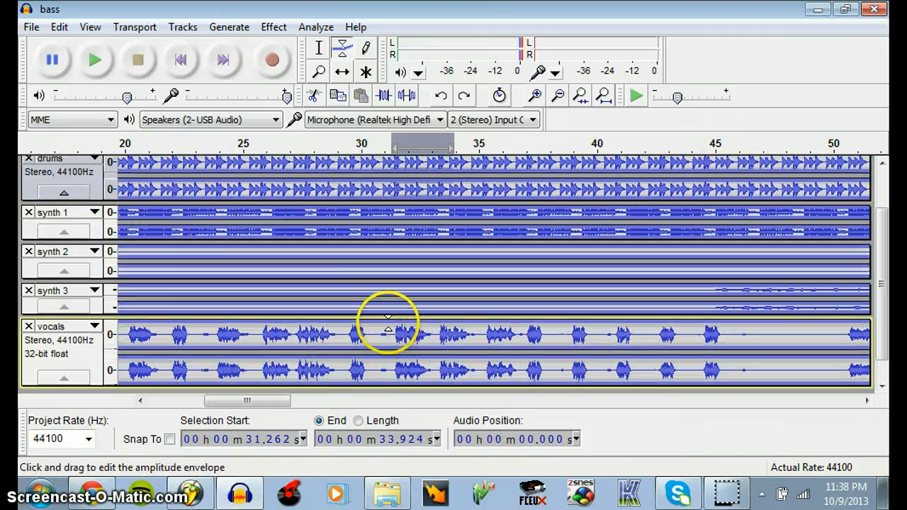
{"action": "left_click_drag", "start_coordinate": [391, 322], "coordinate": [391, 315]}
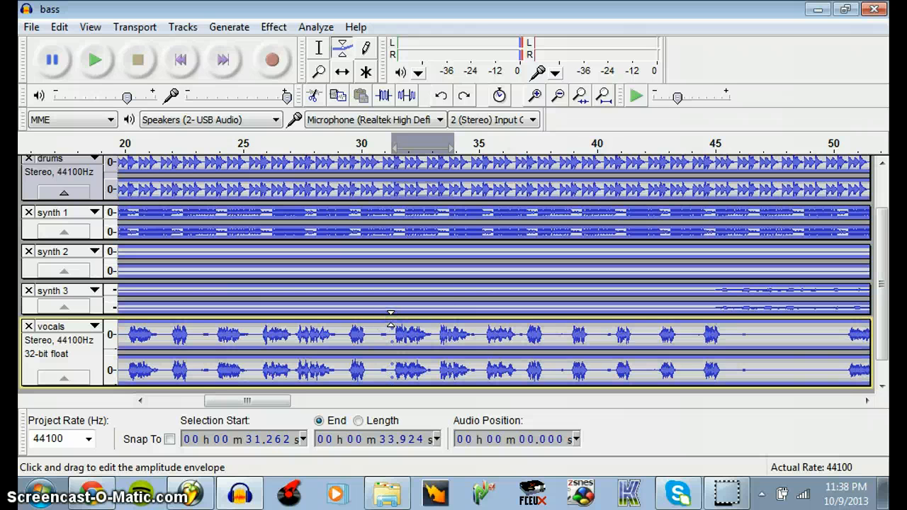
{"action": "left_click_drag", "start_coordinate": [475, 325], "coordinate": [385, 342]}
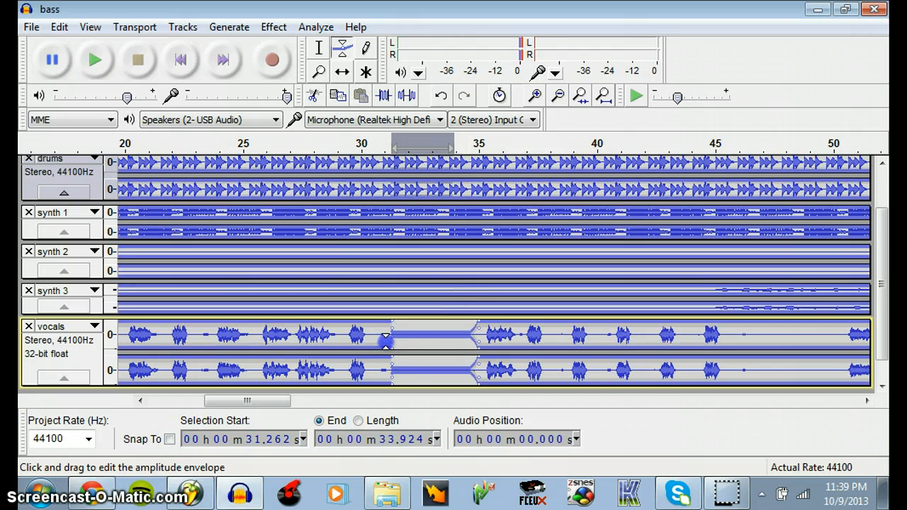
{"action": "left_click_drag", "start_coordinate": [470, 331], "coordinate": [483, 333]}
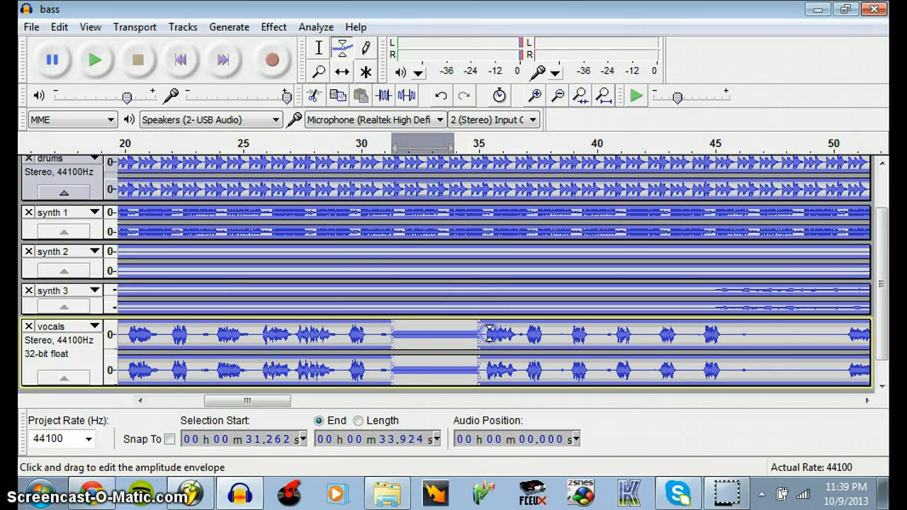
Record a test take of about 9 seconds starting at about 27.3 seconds, and delete the recorded track
{"action": "scroll", "coordinate": [882, 299], "scroll_direction": "down", "scroll_amount": 1}
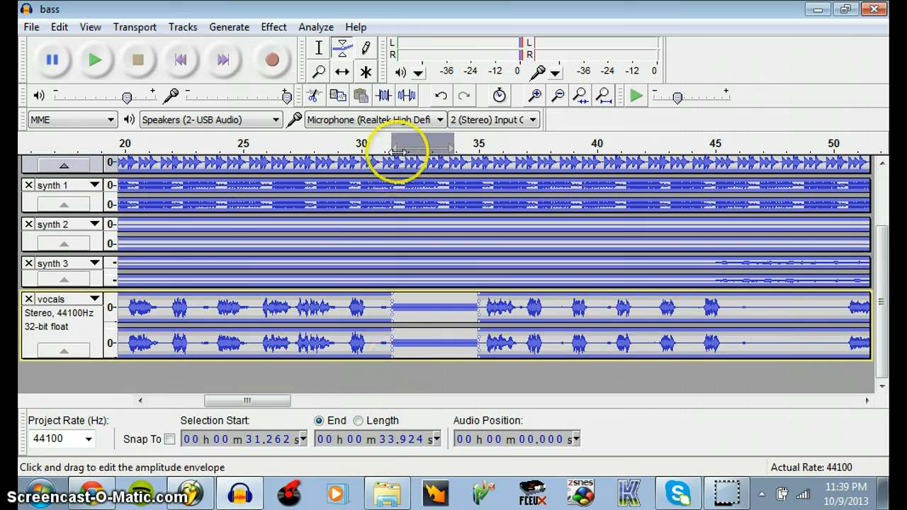
{"action": "left_click", "coordinate": [318, 48]}
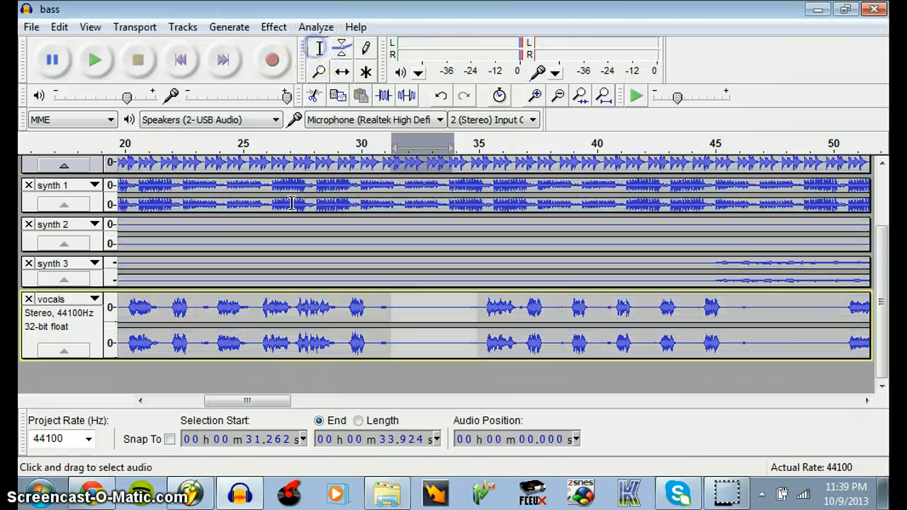
{"action": "left_click", "coordinate": [298, 312]}
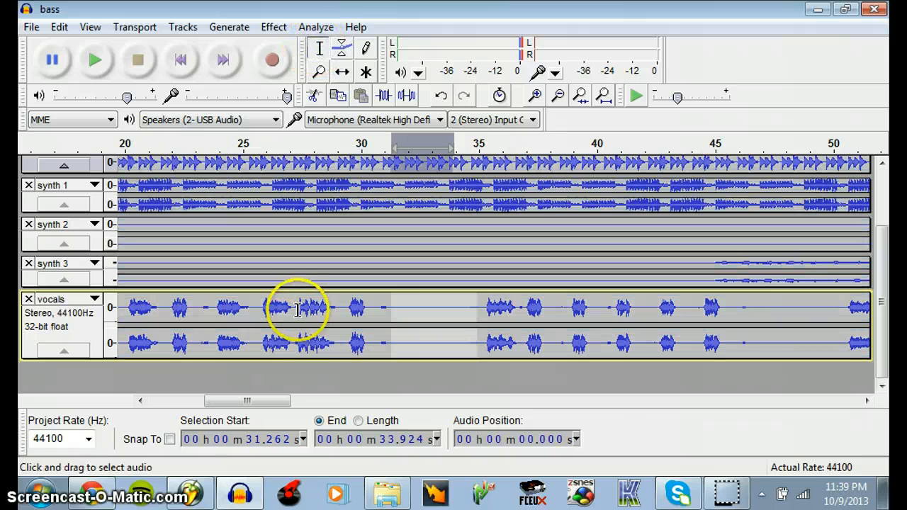
{"action": "left_click", "coordinate": [273, 61]}
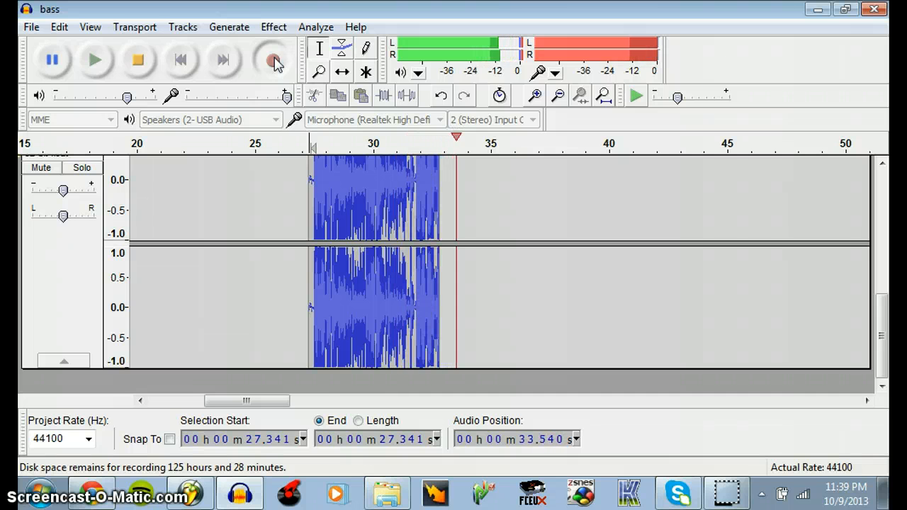
{"action": "left_click", "coordinate": [138, 62]}
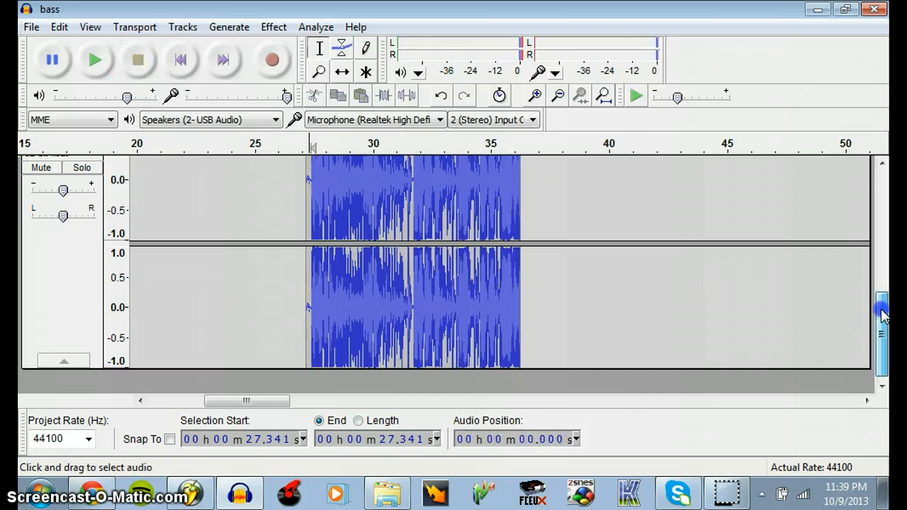
{"action": "left_click_drag", "start_coordinate": [882, 310], "coordinate": [880, 257]}
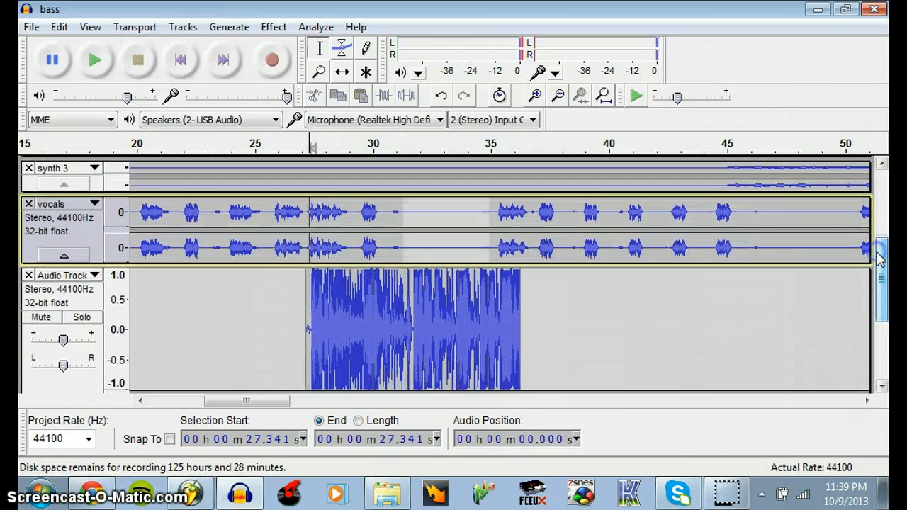
{"action": "left_click", "coordinate": [29, 275]}
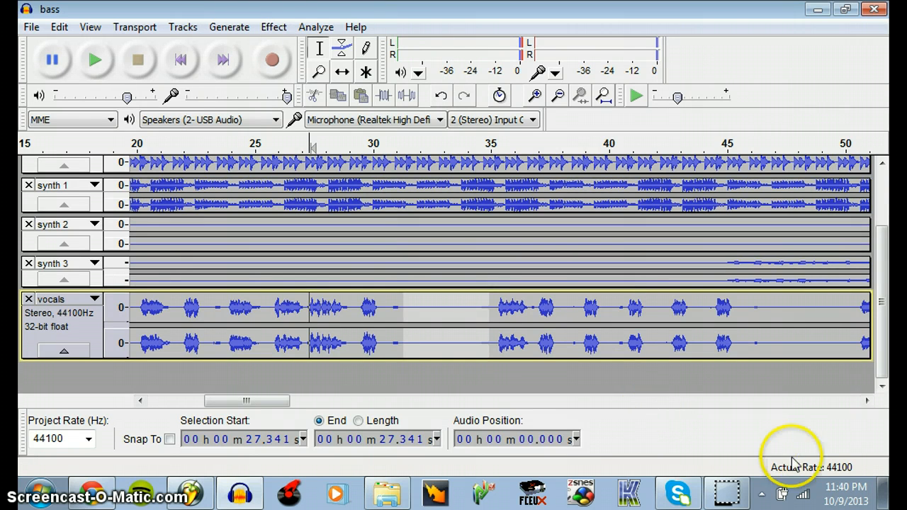
Open the Windows recording devices from the system's volume control and select the Realtek Microphone
{"action": "left_click", "coordinate": [762, 494]}
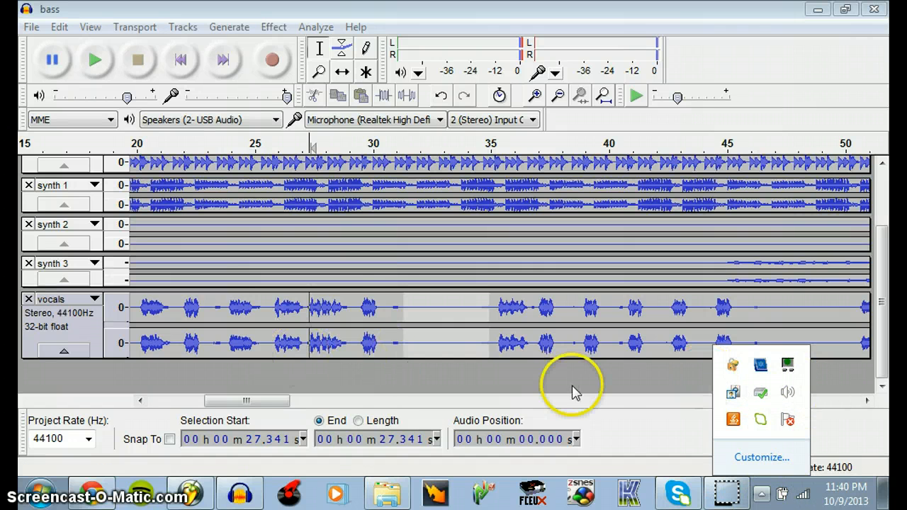
{"action": "left_click", "coordinate": [555, 373]}
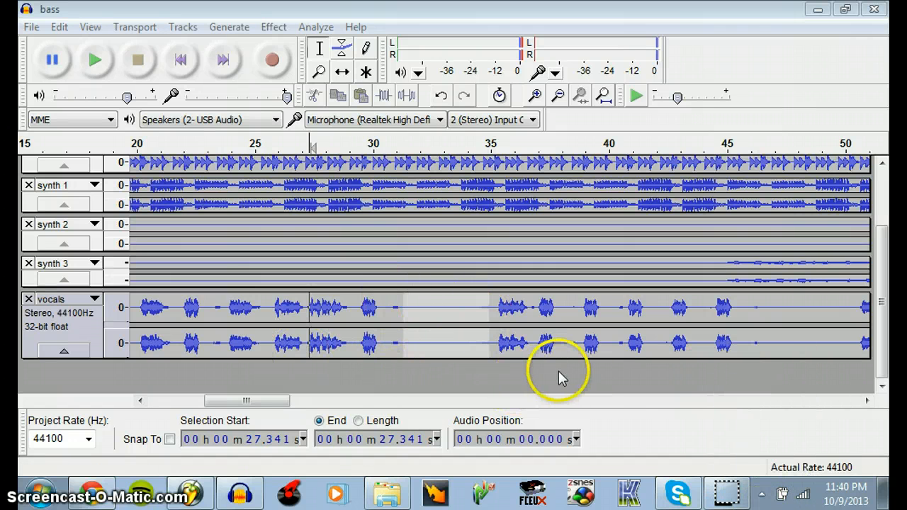
{"action": "left_click", "coordinate": [762, 495]}
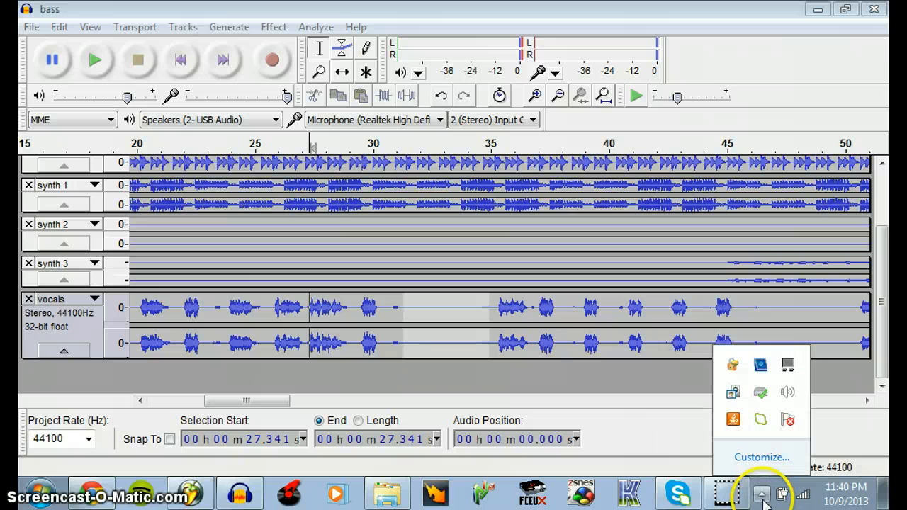
{"action": "right_click", "coordinate": [788, 394]}
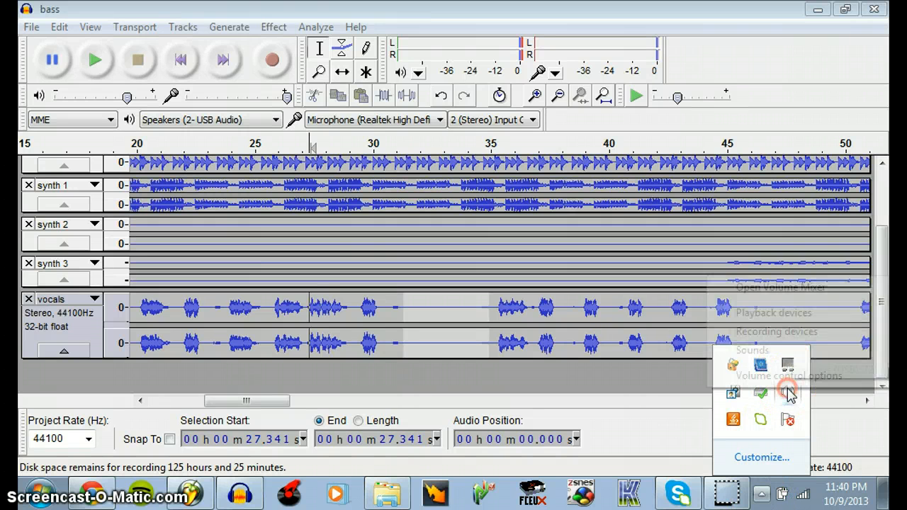
{"action": "left_click", "coordinate": [748, 336]}
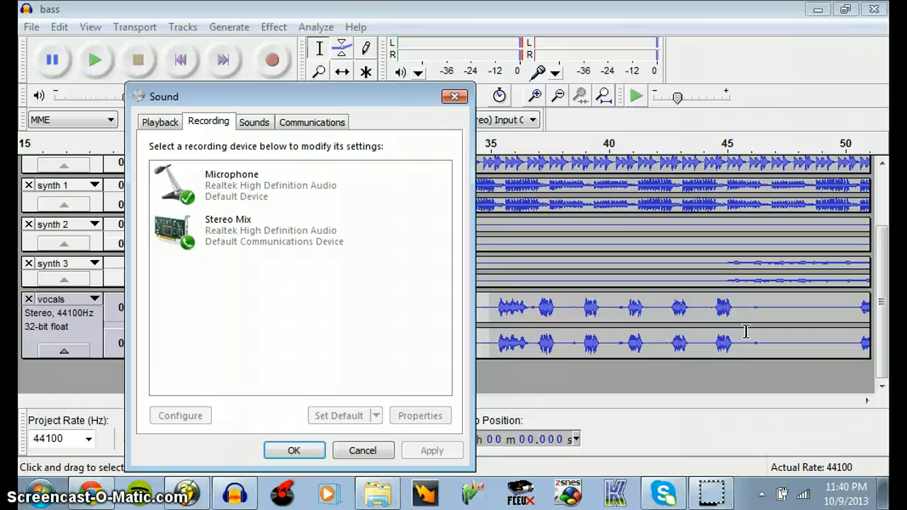
{"action": "left_click", "coordinate": [275, 181]}
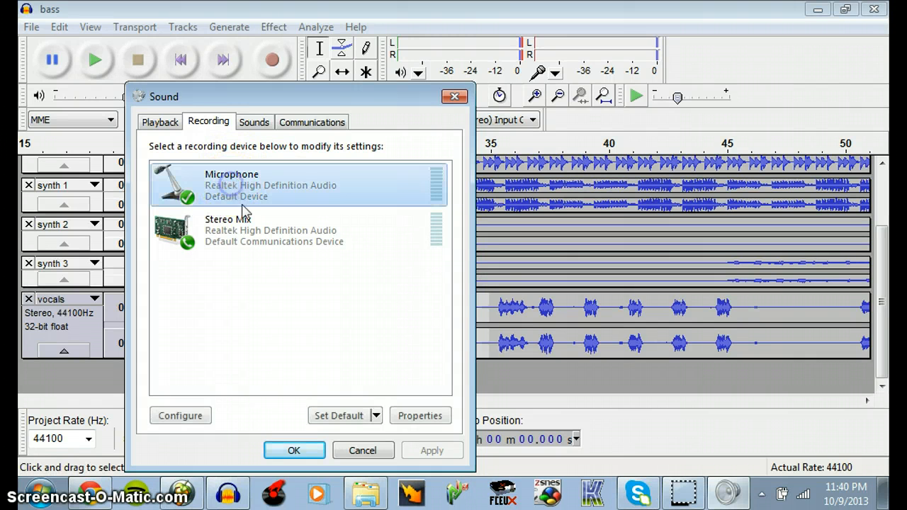
Enable listening to the device in the Microphone's properties, then discard the change and close the sound settings
{"action": "left_click", "coordinate": [419, 417]}
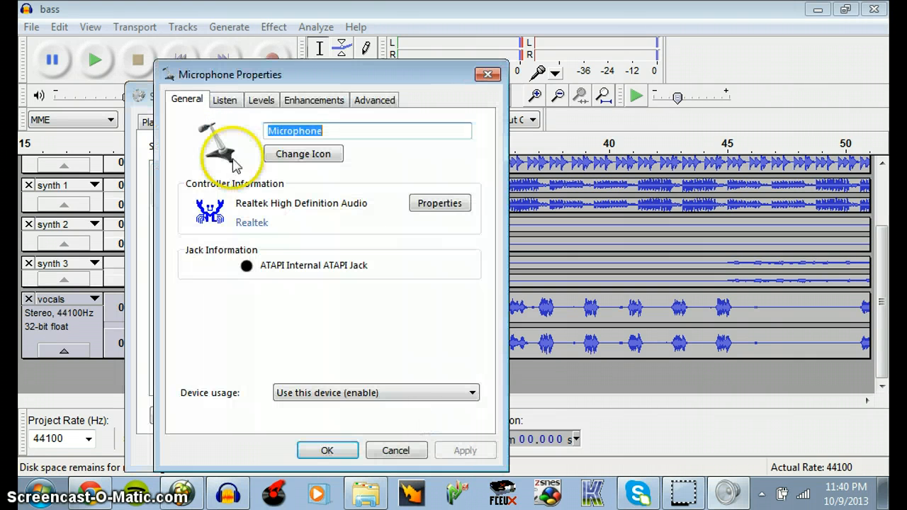
{"action": "left_click", "coordinate": [224, 103]}
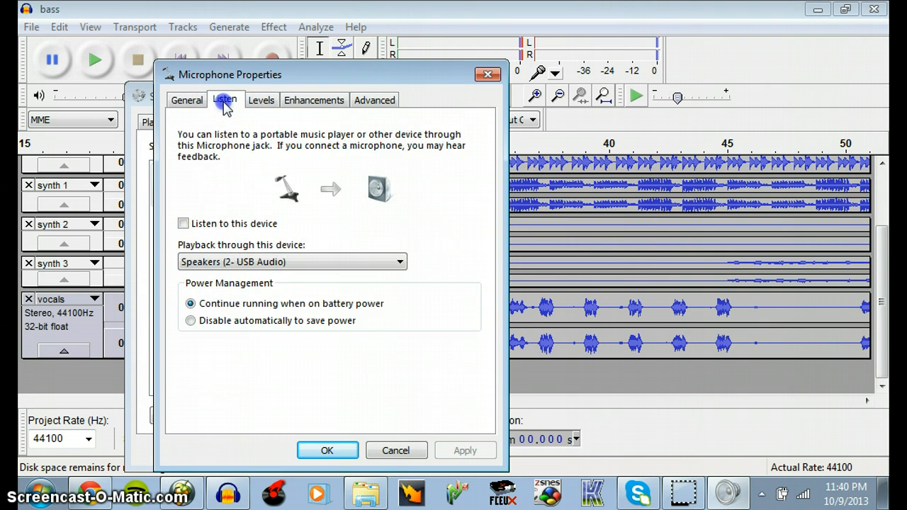
{"action": "left_click", "coordinate": [184, 224]}
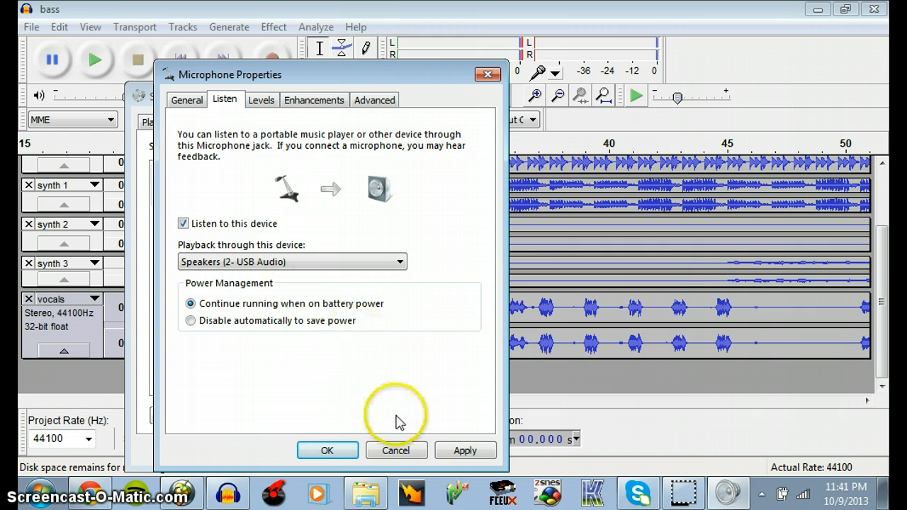
{"action": "left_click", "coordinate": [390, 455]}
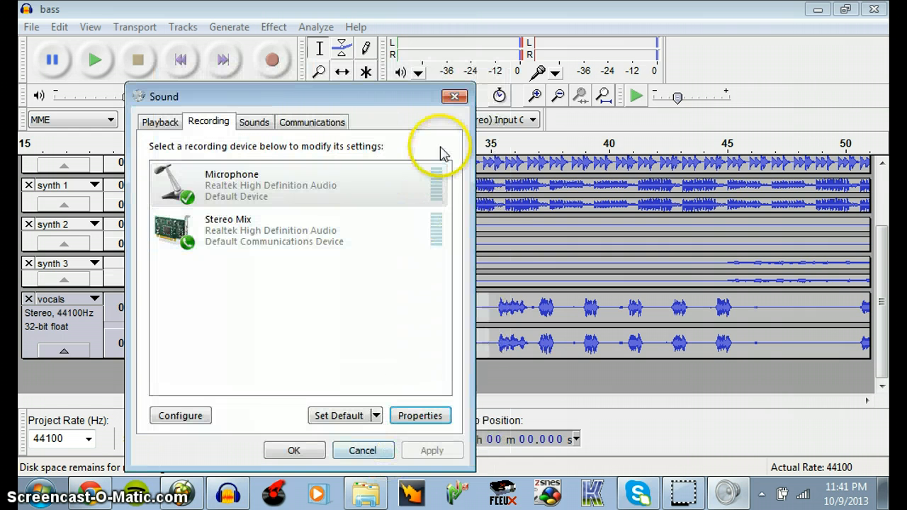
{"action": "left_click", "coordinate": [456, 97]}
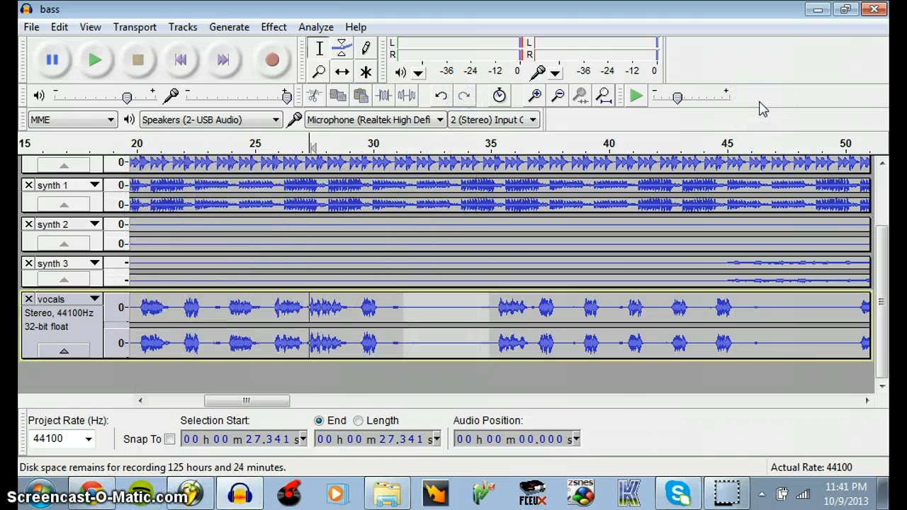
Activate the Envelope tool and undo both the removal of the recorded track and the recording itself
{"action": "left_click", "coordinate": [341, 51]}
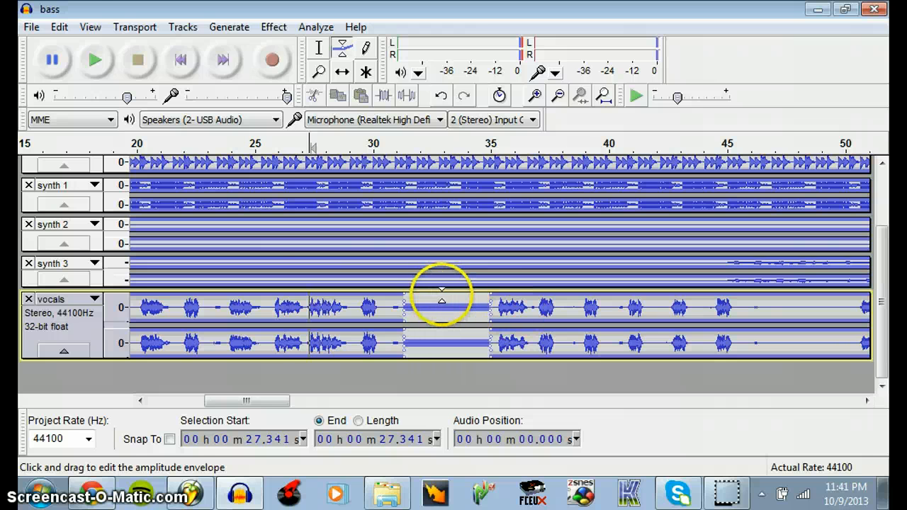
{"action": "left_click", "coordinate": [60, 27]}
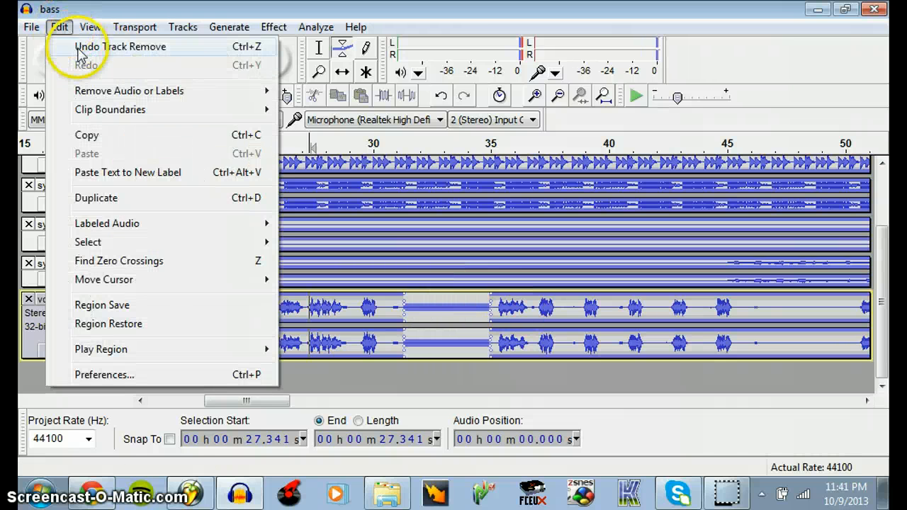
{"action": "left_click", "coordinate": [78, 46]}
{"action": "left_click", "coordinate": [64, 27]}
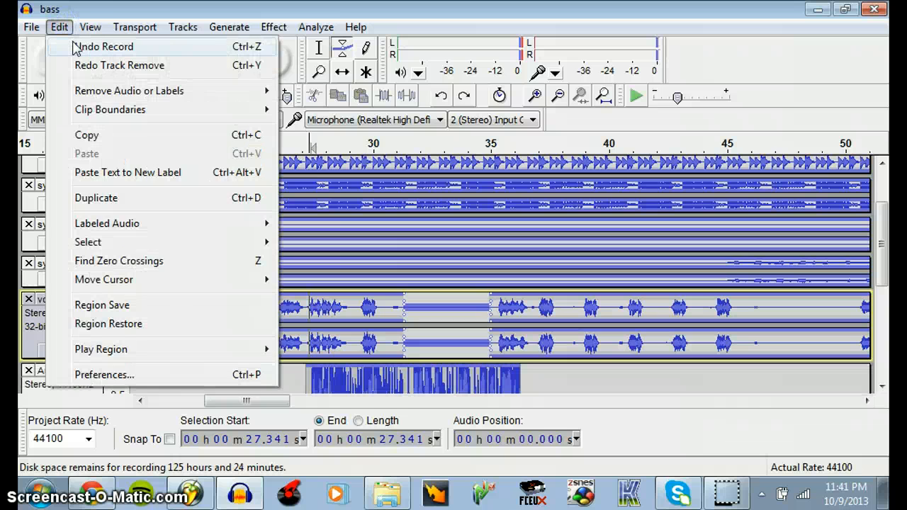
{"action": "left_click", "coordinate": [80, 47]}
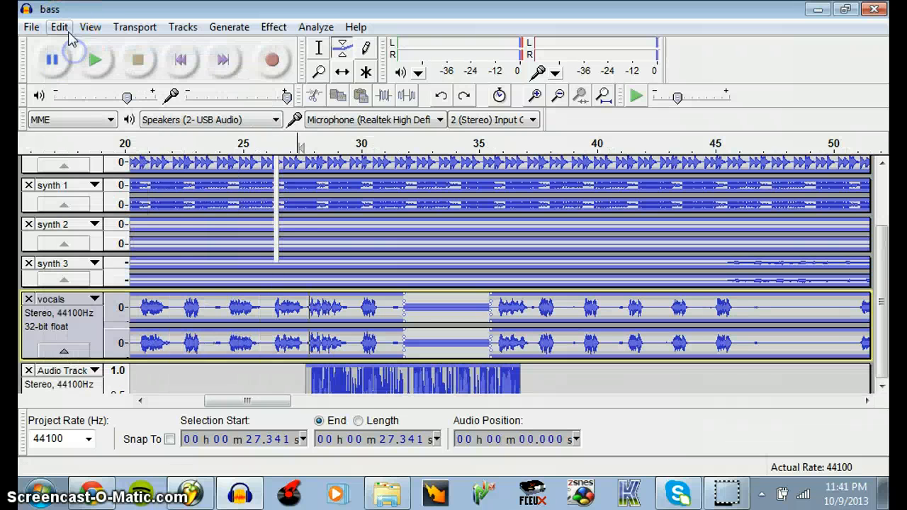
Undo the earlier envelope edits that silenced part of the vocals track
{"action": "left_click", "coordinate": [59, 26]}
{"action": "left_click", "coordinate": [80, 46]}
{"action": "left_click", "coordinate": [64, 29]}
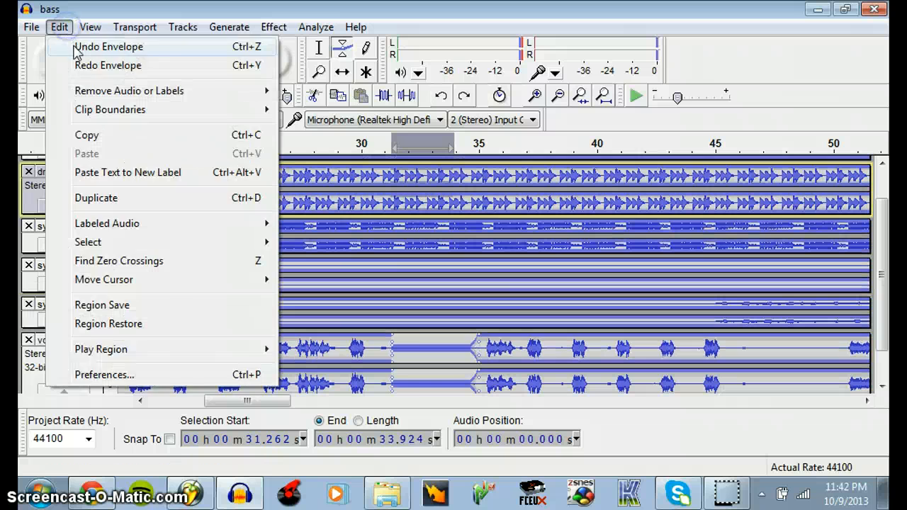
{"action": "left_click", "coordinate": [69, 47]}
{"action": "left_click", "coordinate": [63, 29]}
{"action": "left_click", "coordinate": [68, 47]}
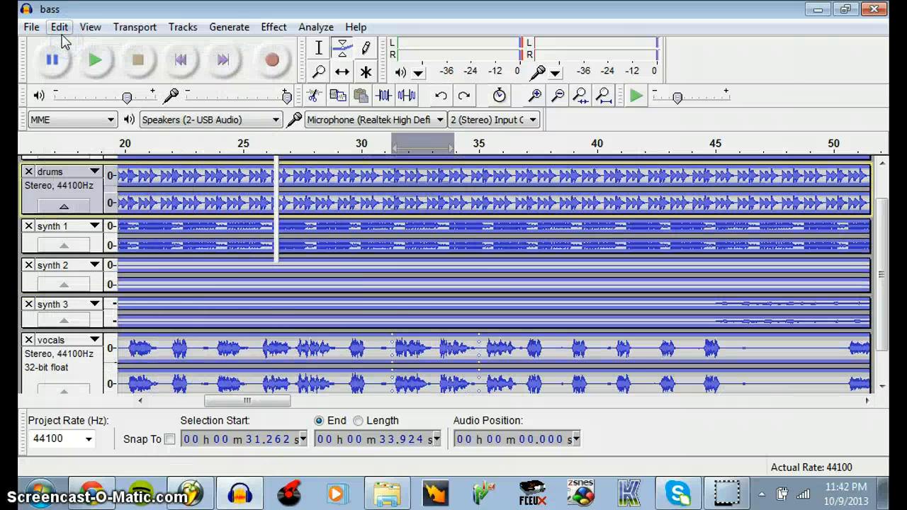
{"action": "left_click", "coordinate": [60, 28]}
{"action": "left_click", "coordinate": [69, 47]}
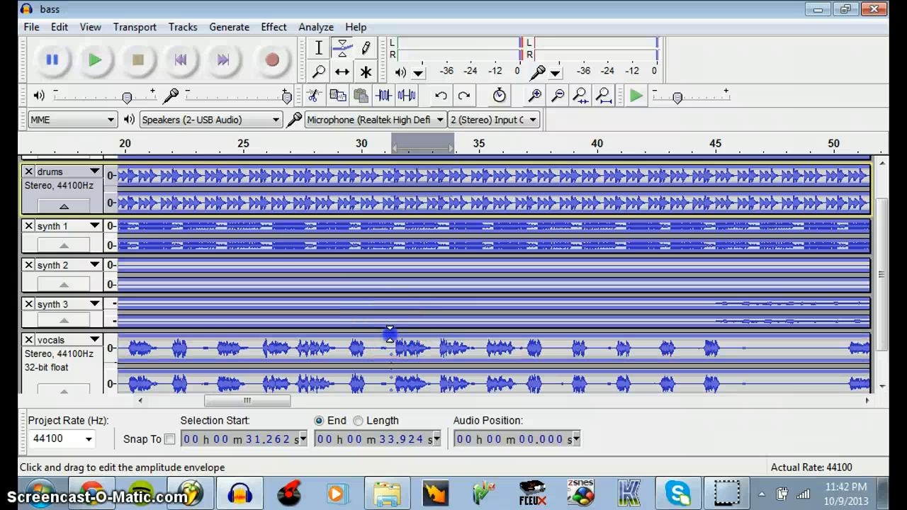
Silence the vocals track from about 31.3 to 33.2 seconds by adding and adjusting envelope points
{"action": "left_click", "coordinate": [390, 333]}
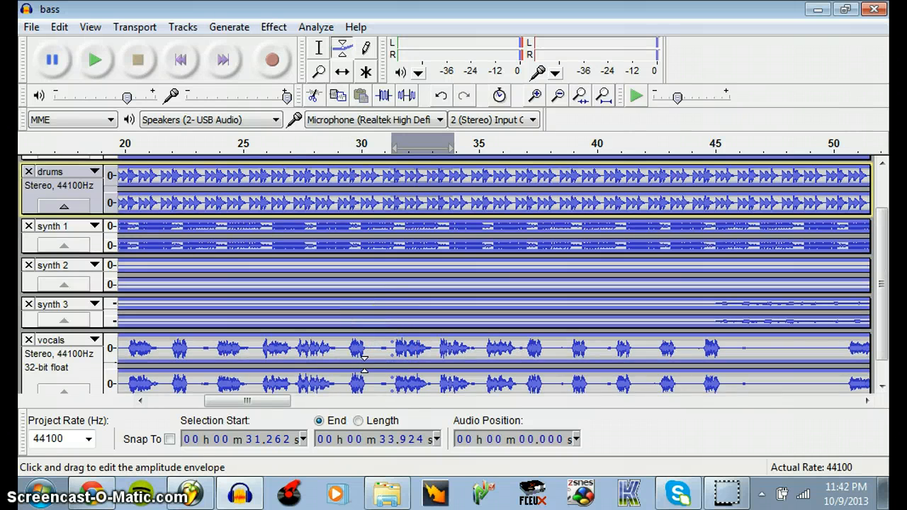
{"action": "left_click_drag", "start_coordinate": [364, 363], "coordinate": [412, 318]}
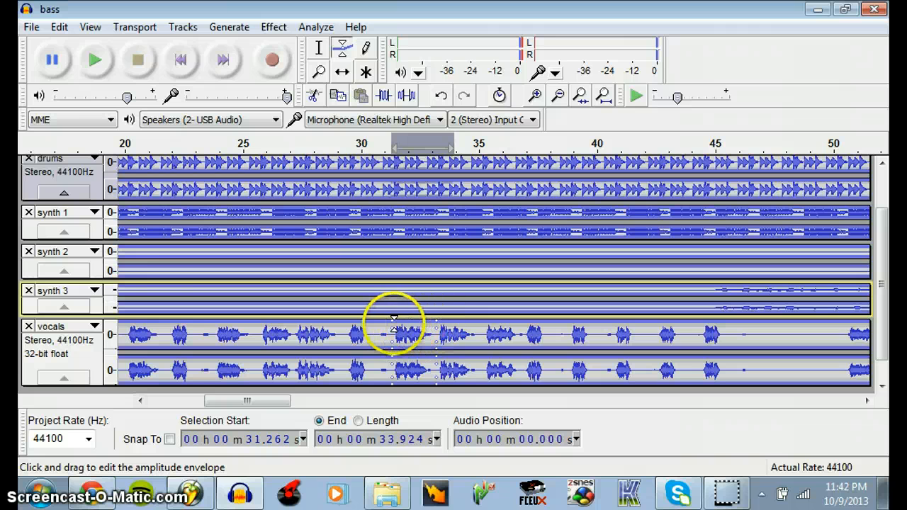
{"action": "left_click_drag", "start_coordinate": [412, 317], "coordinate": [435, 325]}
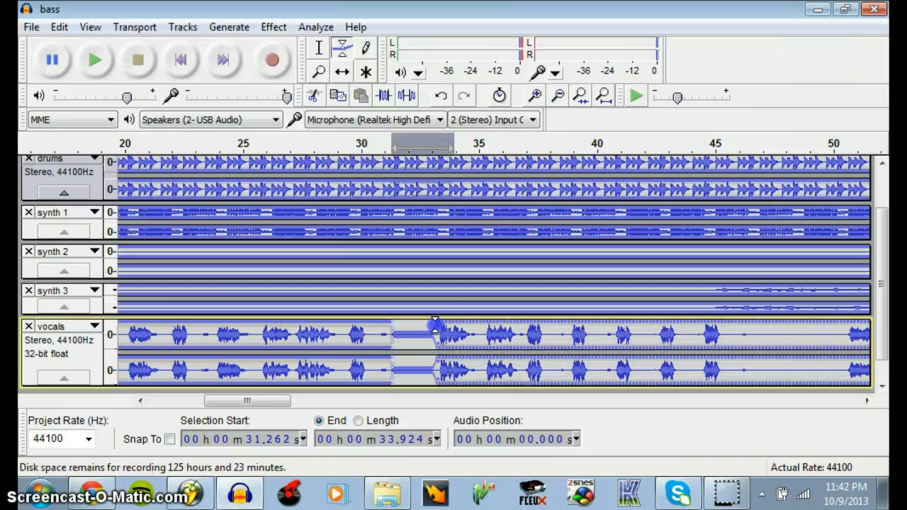
{"action": "left_click", "coordinate": [429, 326]}
{"action": "left_click_drag", "start_coordinate": [431, 330], "coordinate": [432, 327]}
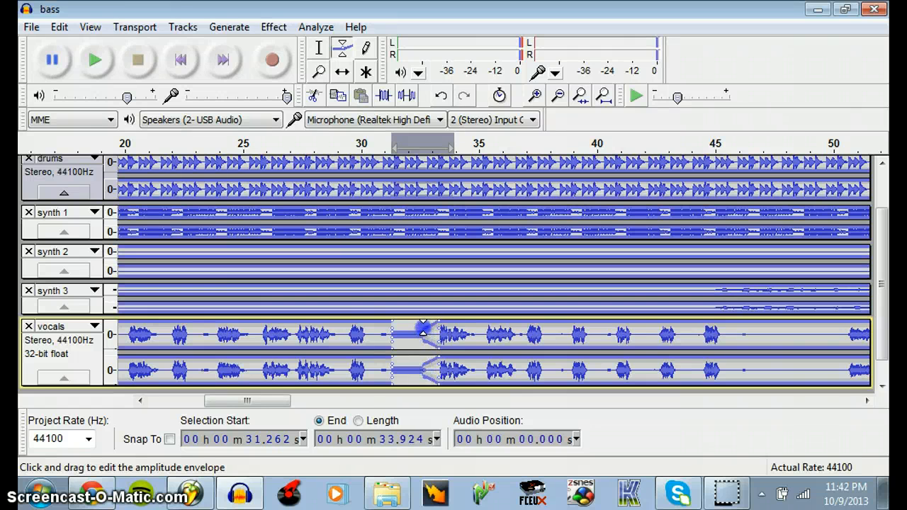
{"action": "left_click_drag", "start_coordinate": [430, 332], "coordinate": [440, 333]}
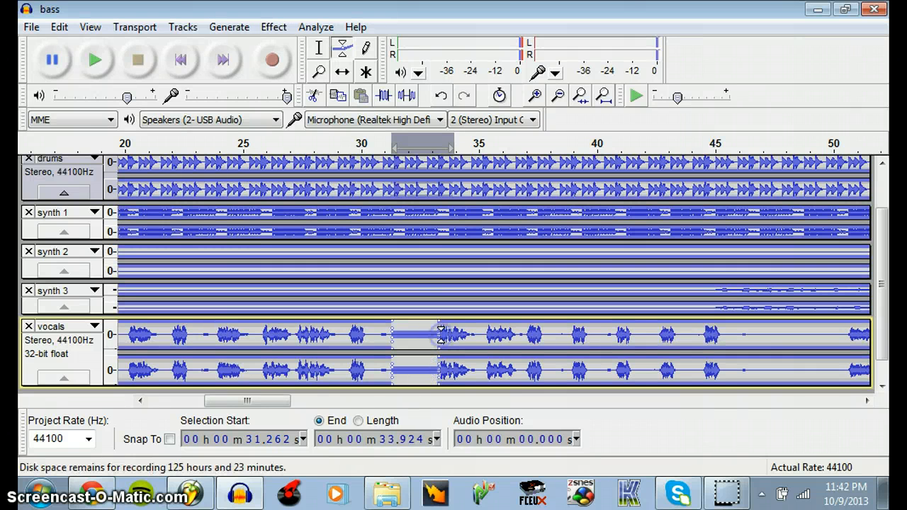
{"action": "left_click", "coordinate": [537, 96]}
{"action": "left_click", "coordinate": [537, 96]}
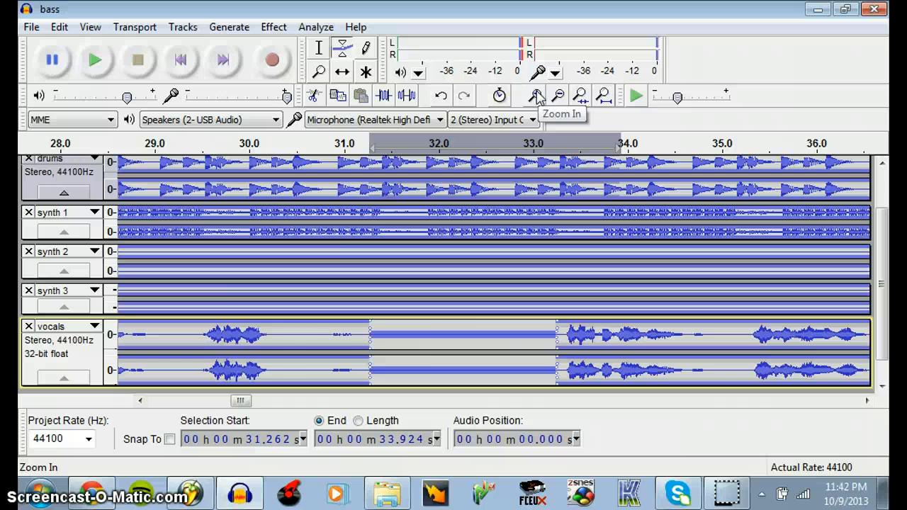
{"action": "left_click", "coordinate": [558, 97]}
{"action": "left_click", "coordinate": [558, 98]}
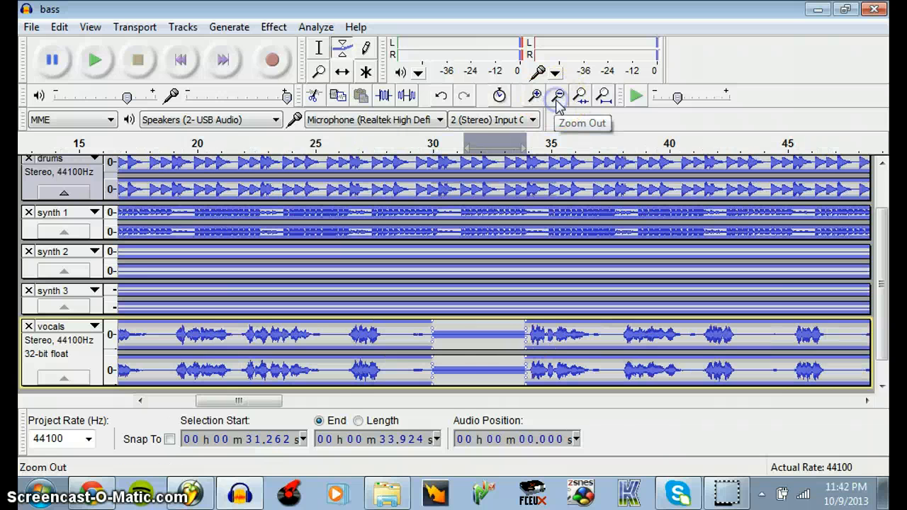
{"action": "left_click", "coordinate": [558, 99]}
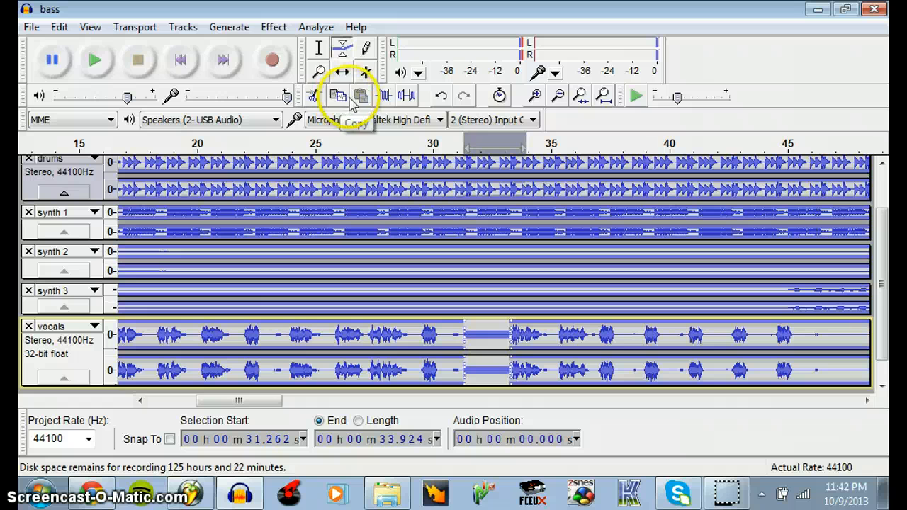
Switch to FL Studio and close the Edison and Mixer windows to reach the playlist
{"action": "left_click", "coordinate": [191, 493]}
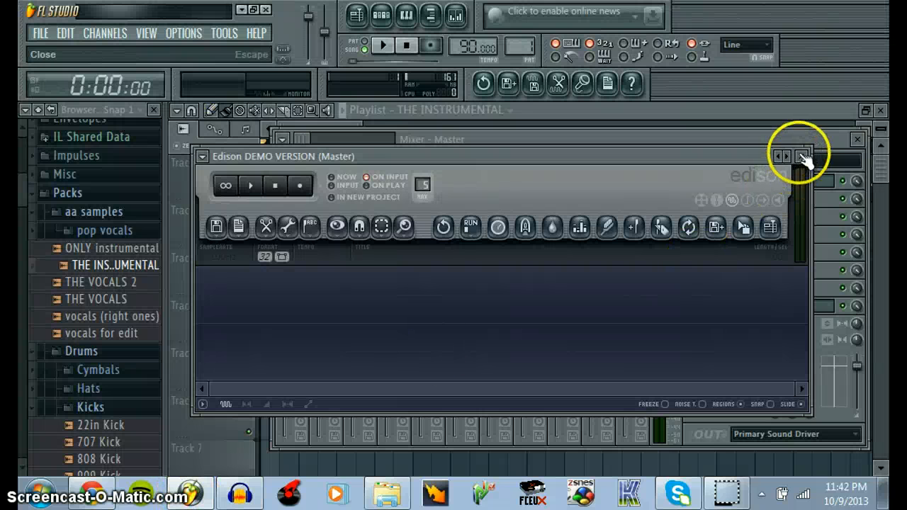
{"action": "left_click", "coordinate": [803, 157]}
{"action": "left_click", "coordinate": [857, 139]}
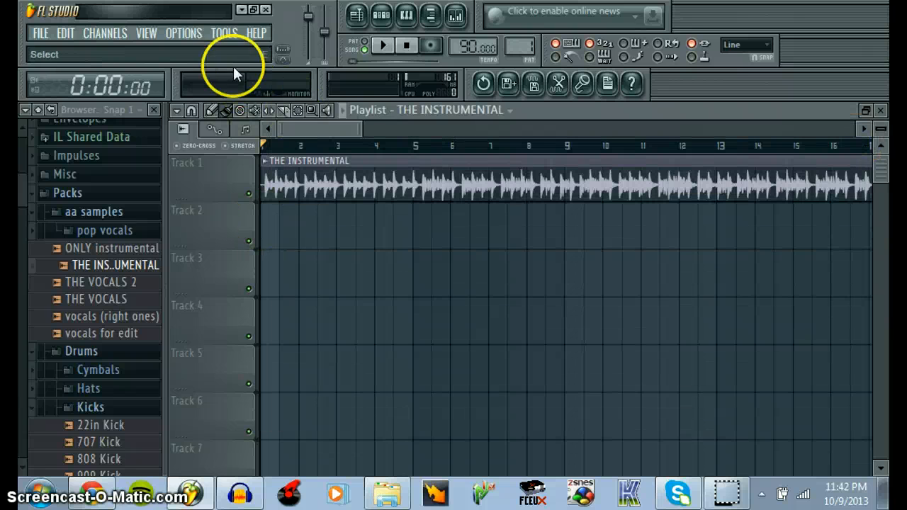
Undo the playlist's clip move, clip deletion and slice on THE INSTRUMENTAL clip
{"action": "left_click", "coordinate": [68, 34]}
{"action": "left_click", "coordinate": [79, 49]}
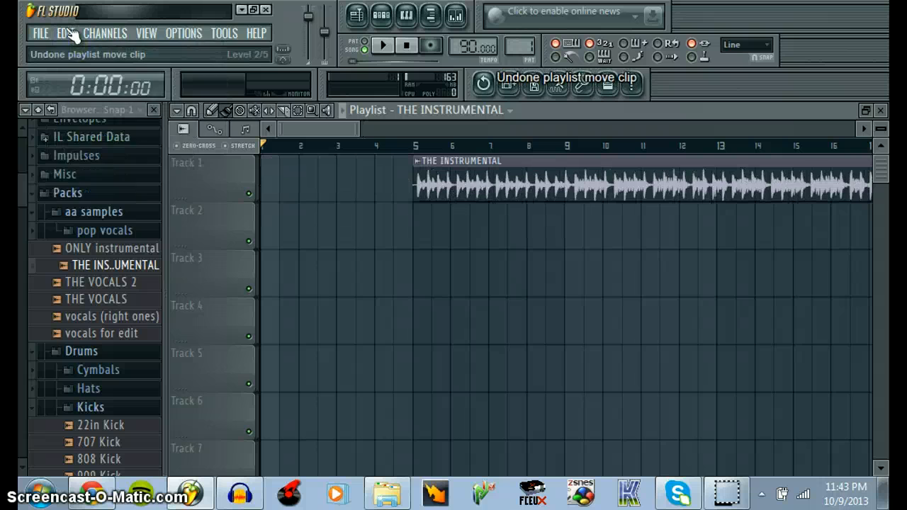
{"action": "left_click", "coordinate": [66, 33]}
{"action": "left_click", "coordinate": [67, 47]}
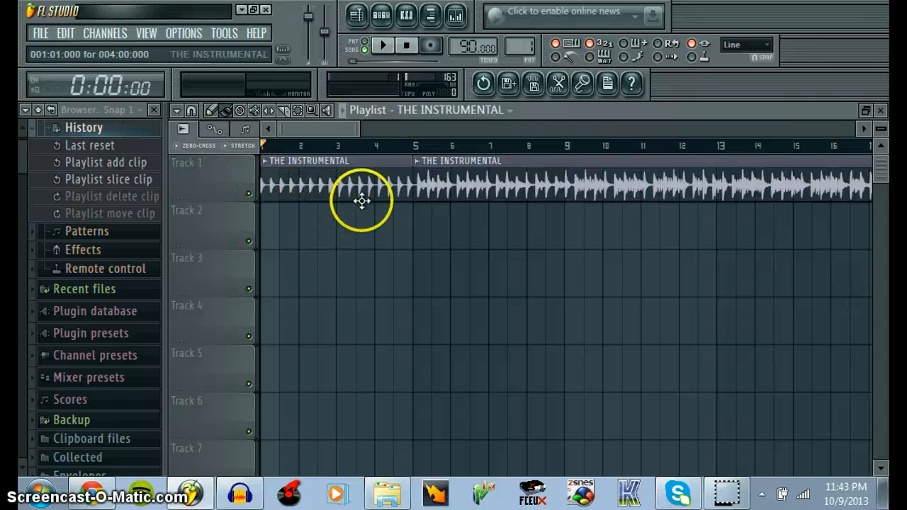
{"action": "left_click", "coordinate": [70, 38]}
{"action": "left_click", "coordinate": [71, 45]}
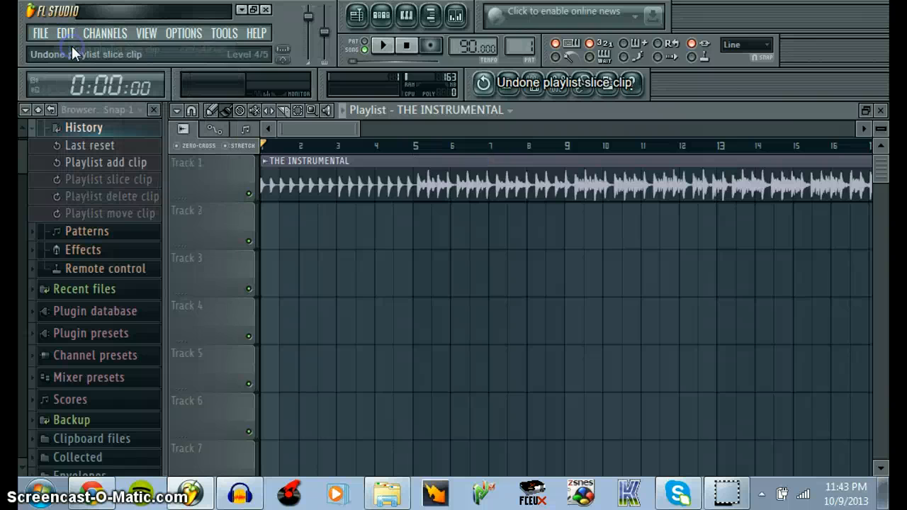
Cut the first four bars off THE INSTRUMENTAL by slicing it at bar 5, and move the remainder to the playlist's start
{"action": "left_click", "coordinate": [284, 111]}
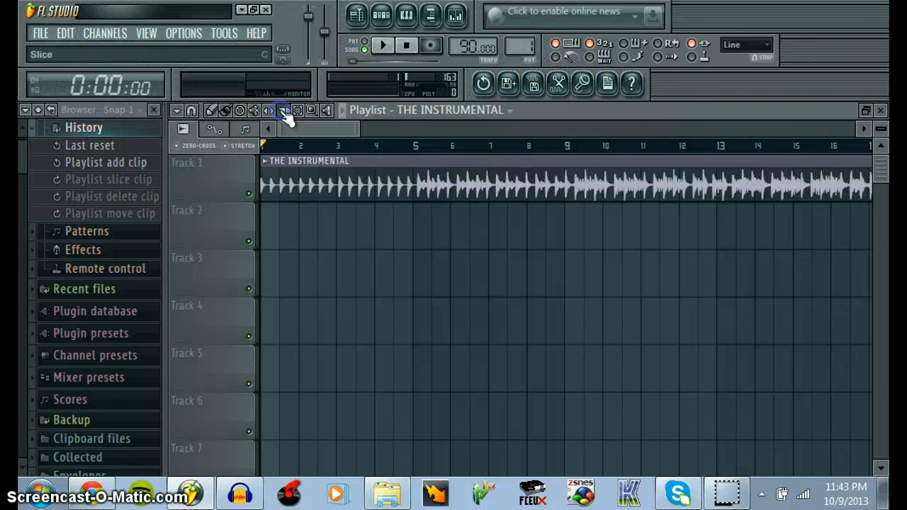
{"action": "left_click_drag", "start_coordinate": [415, 163], "coordinate": [406, 191]}
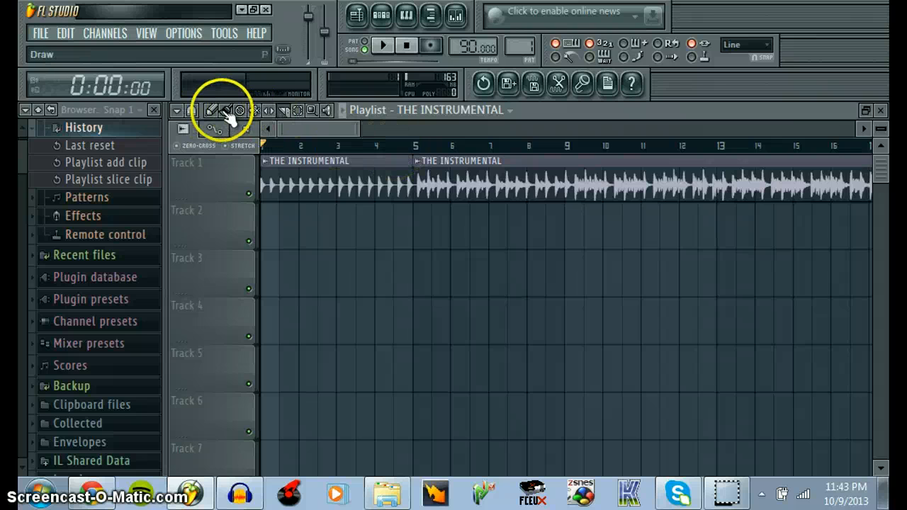
{"action": "right_click", "coordinate": [283, 163]}
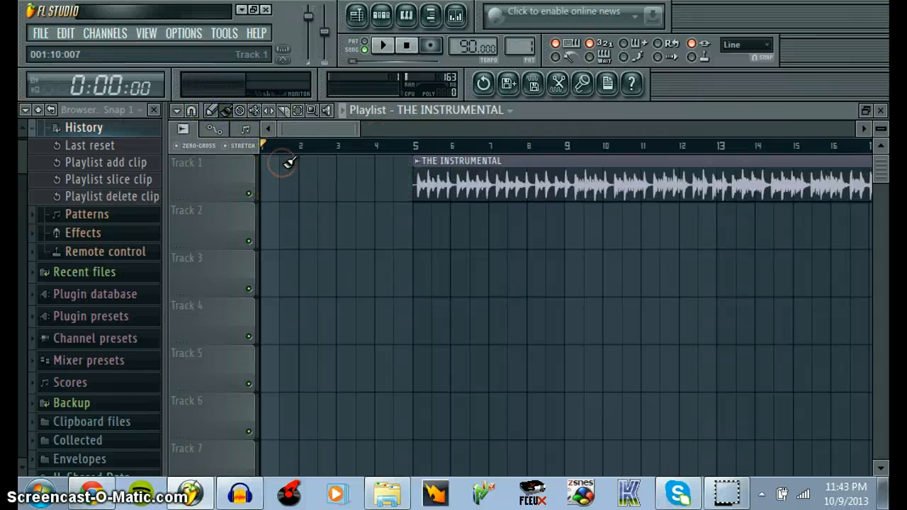
{"action": "left_click_drag", "start_coordinate": [525, 192], "coordinate": [369, 176]}
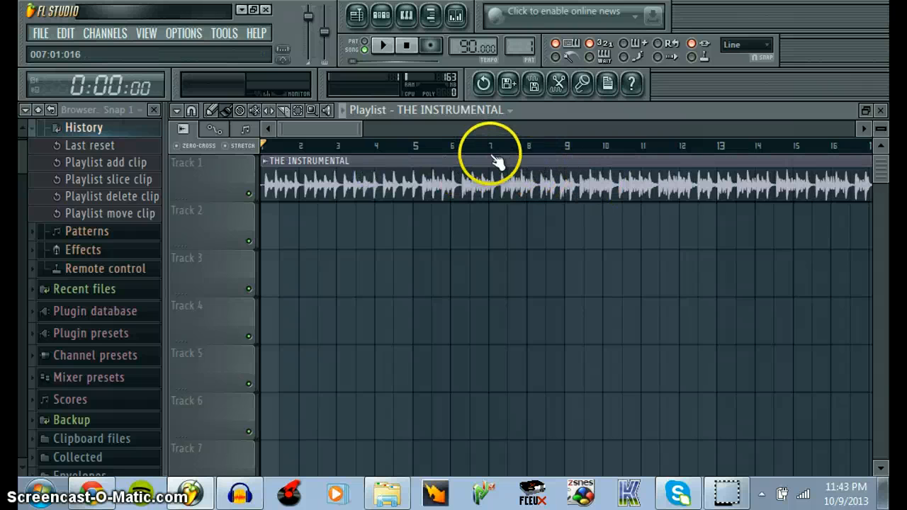
Slice THE INSTRUMENTAL at bars 7 and 9, delete the section between, and move the remainder back to bar 7
{"action": "left_click", "coordinate": [287, 112]}
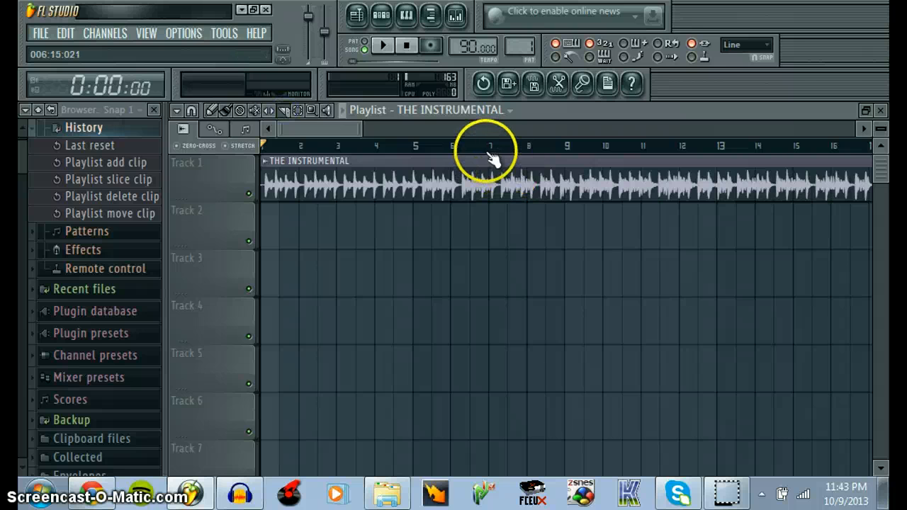
{"action": "left_click_drag", "start_coordinate": [489, 153], "coordinate": [494, 195]}
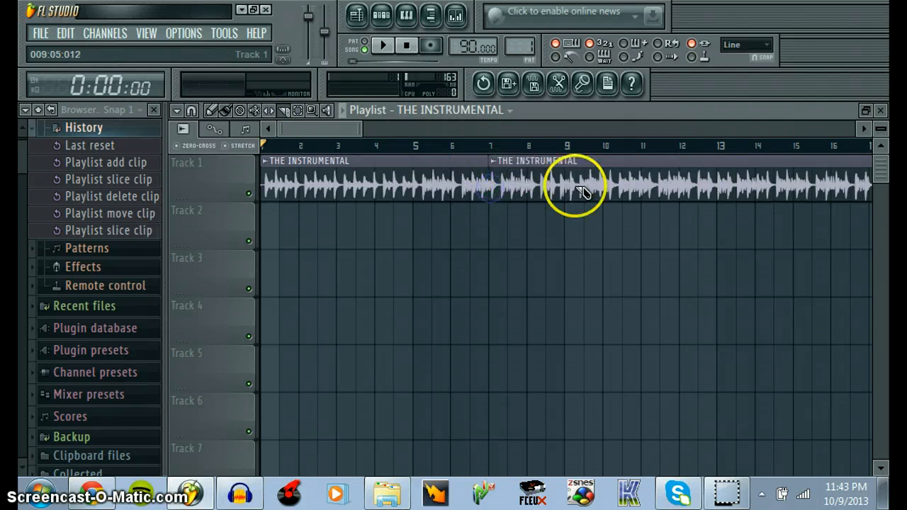
{"action": "left_click_drag", "start_coordinate": [567, 162], "coordinate": [570, 191]}
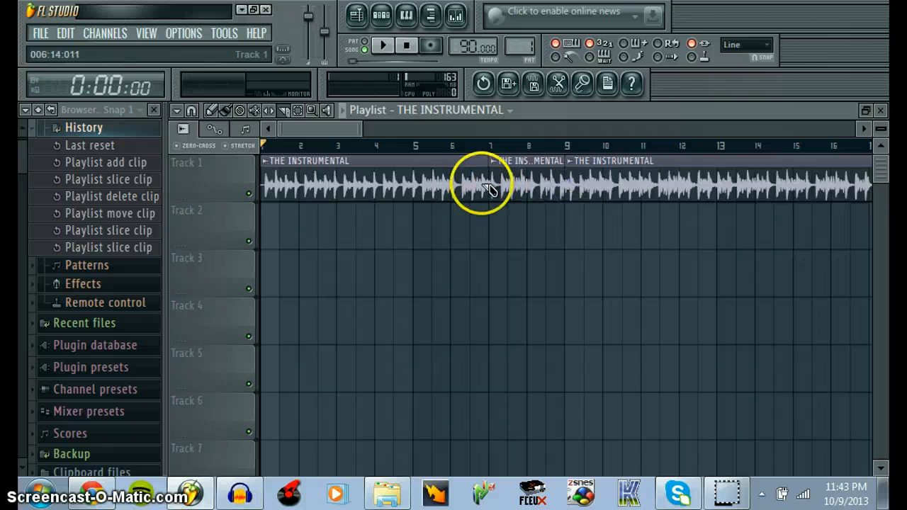
{"action": "left_click", "coordinate": [227, 111]}
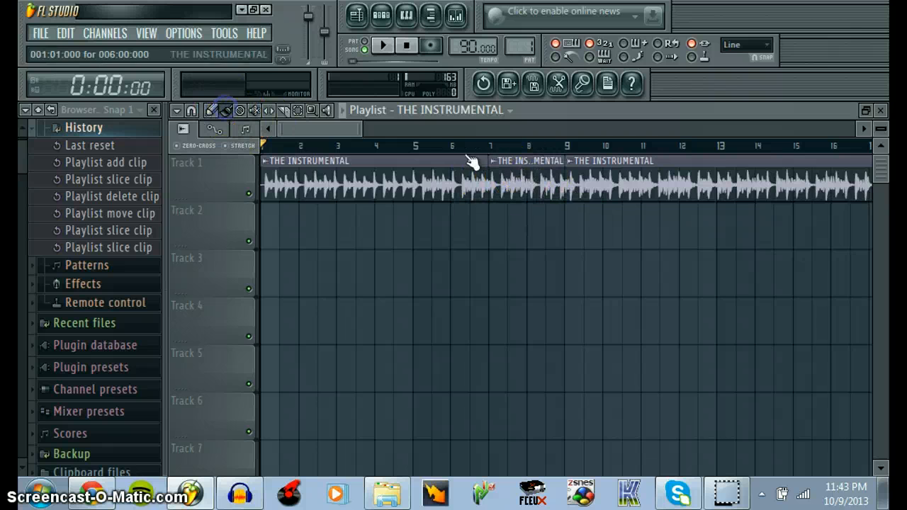
{"action": "right_click", "coordinate": [523, 182]}
{"action": "left_click_drag", "start_coordinate": [603, 178], "coordinate": [551, 172]}
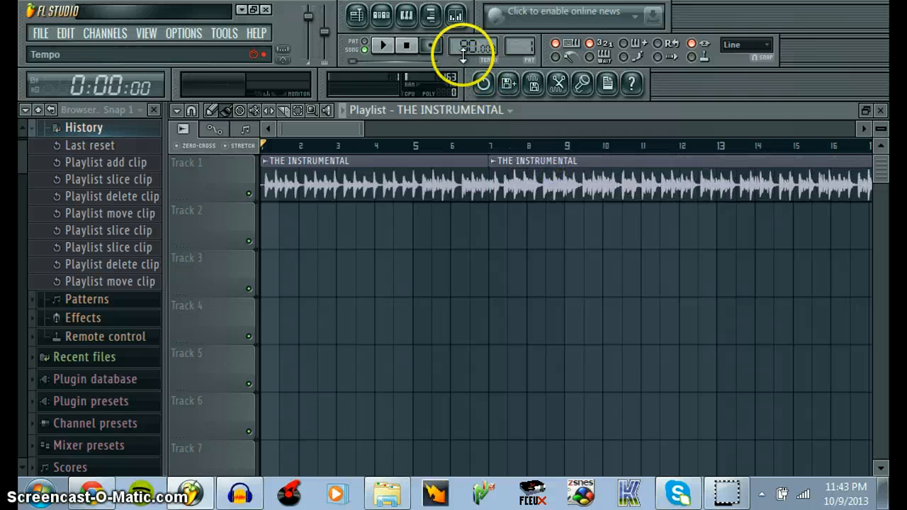
Close the playlist, open the mixer, and briefly view the Edison recorder on the Master track before closing it
{"action": "left_click", "coordinate": [881, 110]}
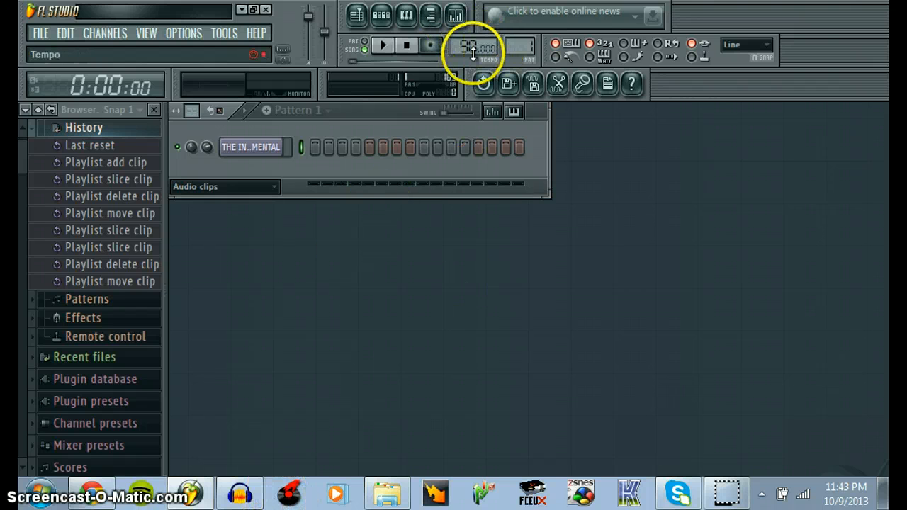
{"action": "left_click", "coordinate": [457, 15]}
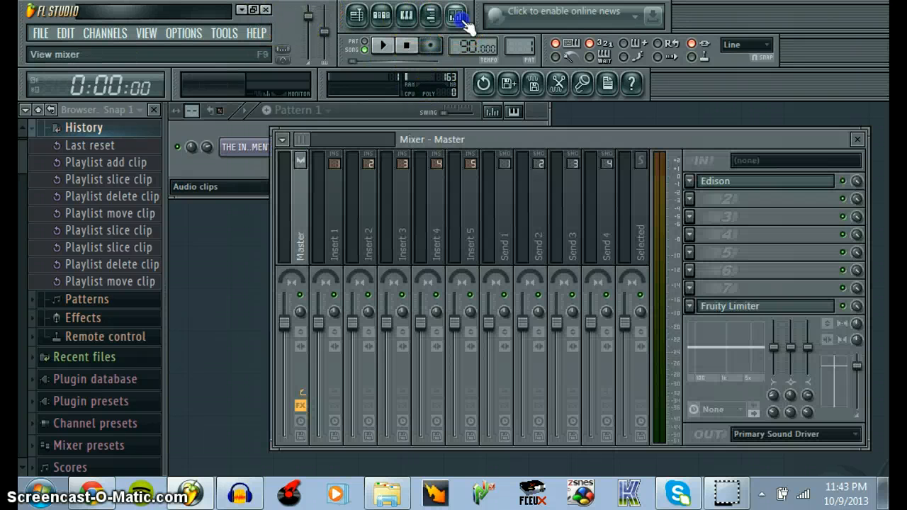
{"action": "left_click", "coordinate": [716, 181]}
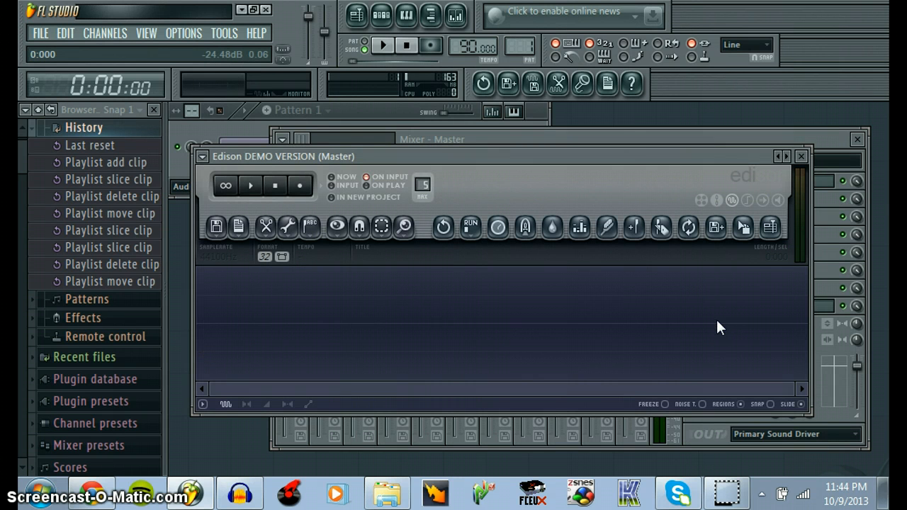
{"action": "left_click", "coordinate": [802, 156]}
Switch to Audacity and undo the envelope edits that silence the vocals track between about 31.3 and 33.2 seconds
{"action": "left_click", "coordinate": [241, 496]}
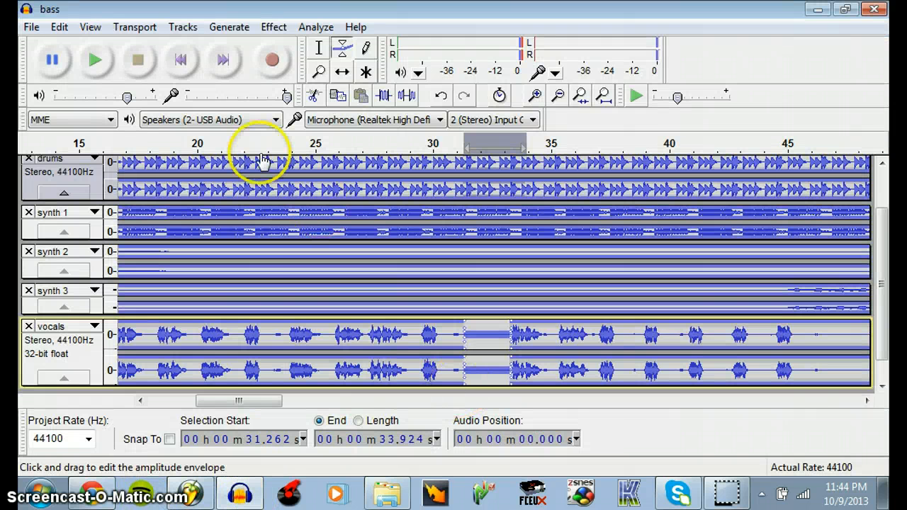
{"action": "left_click", "coordinate": [59, 27]}
{"action": "left_click", "coordinate": [59, 27]}
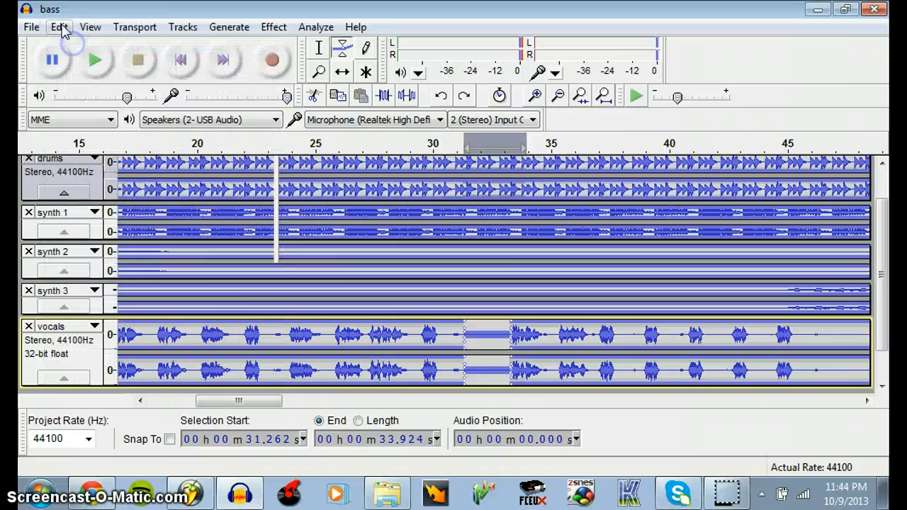
{"action": "scroll", "coordinate": [59, 28], "scroll_direction": "up", "scroll_amount": 1}
{"action": "left_click", "coordinate": [59, 27]}
{"action": "left_click", "coordinate": [67, 49]}
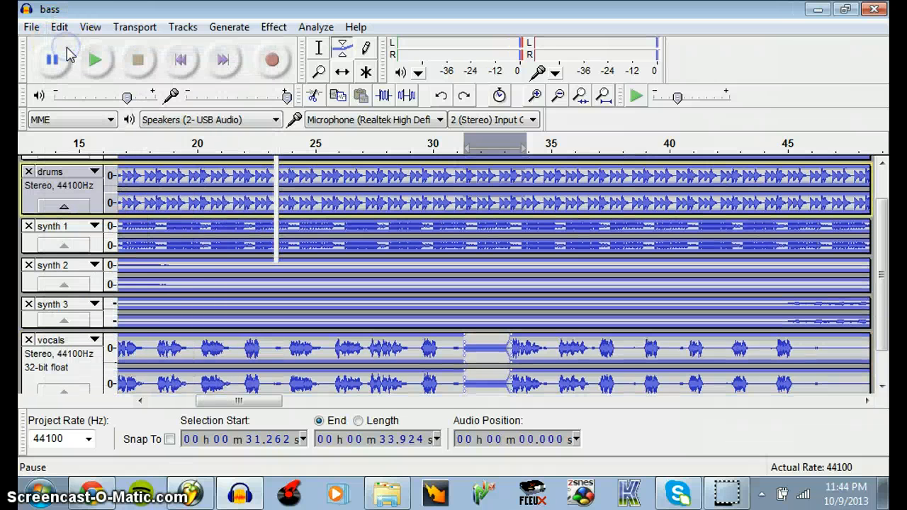
{"action": "left_click", "coordinate": [59, 27]}
{"action": "left_click", "coordinate": [68, 45]}
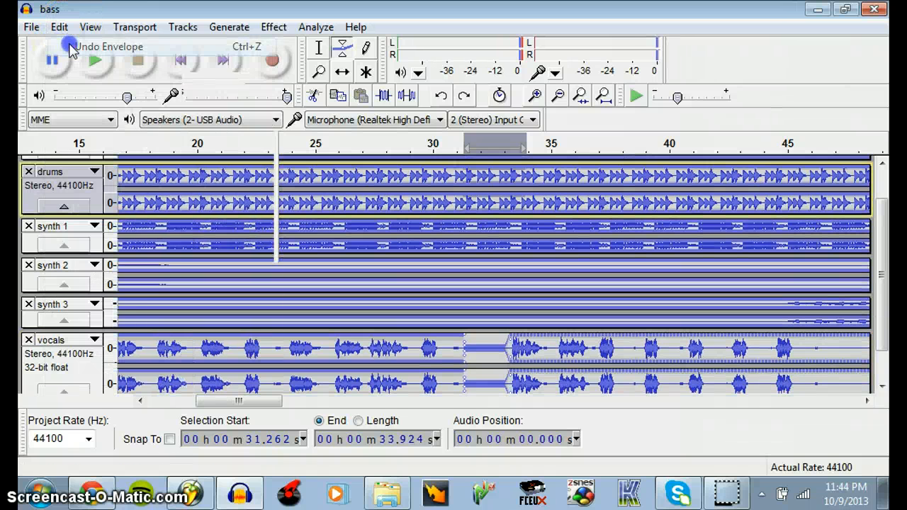
{"action": "left_click", "coordinate": [61, 27]}
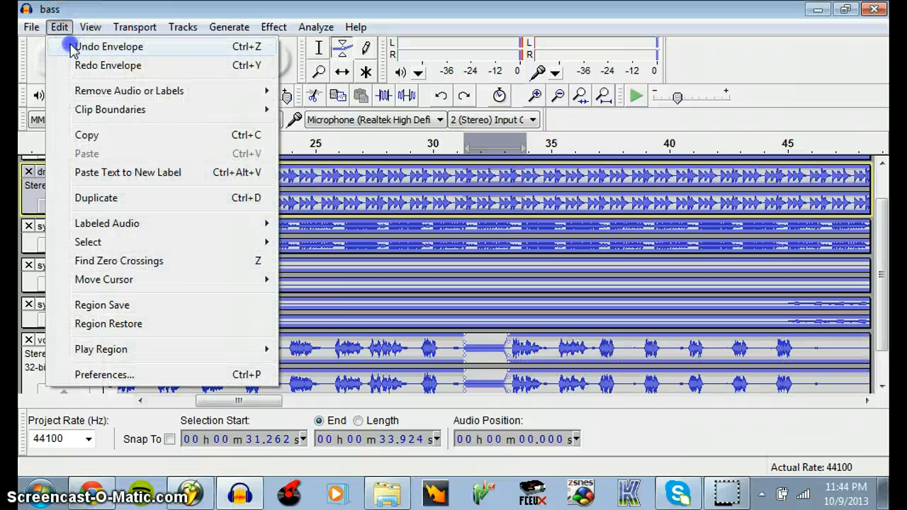
{"action": "left_click", "coordinate": [67, 44]}
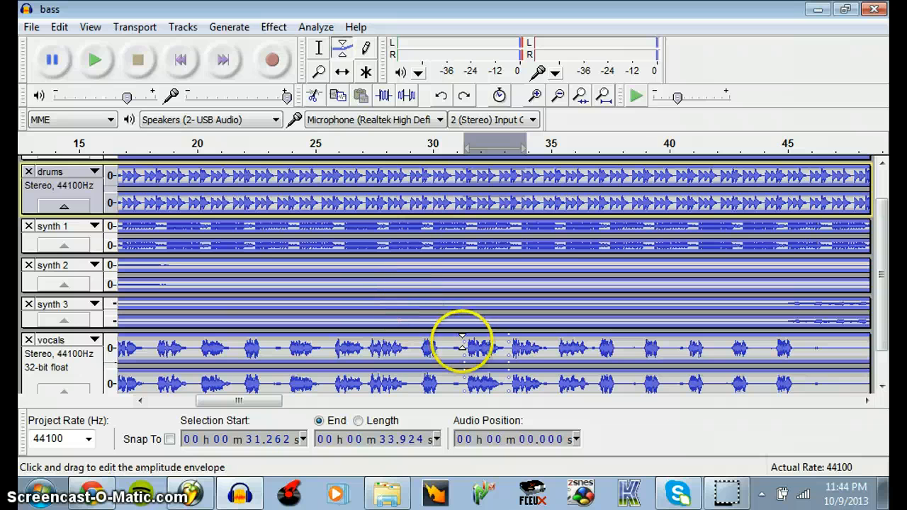
{"action": "left_click_drag", "start_coordinate": [487, 334], "coordinate": [510, 333]}
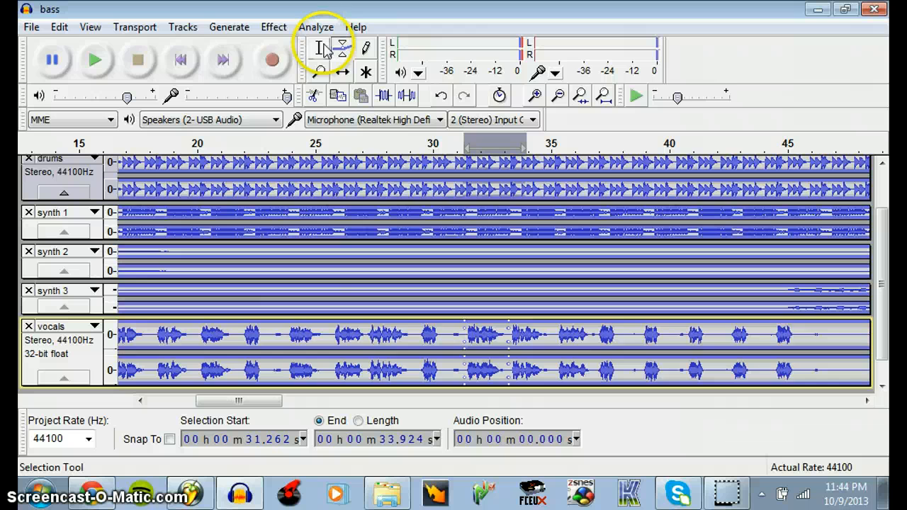
Select the vocals from 31.226 to 33.169 seconds and view the available effects without applying one
{"action": "left_click", "coordinate": [319, 48]}
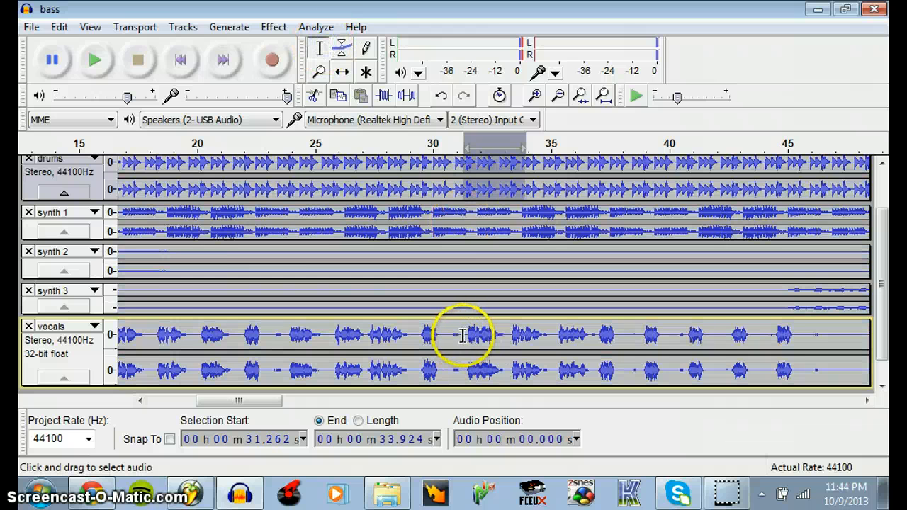
{"action": "left_click_drag", "start_coordinate": [462, 336], "coordinate": [511, 338]}
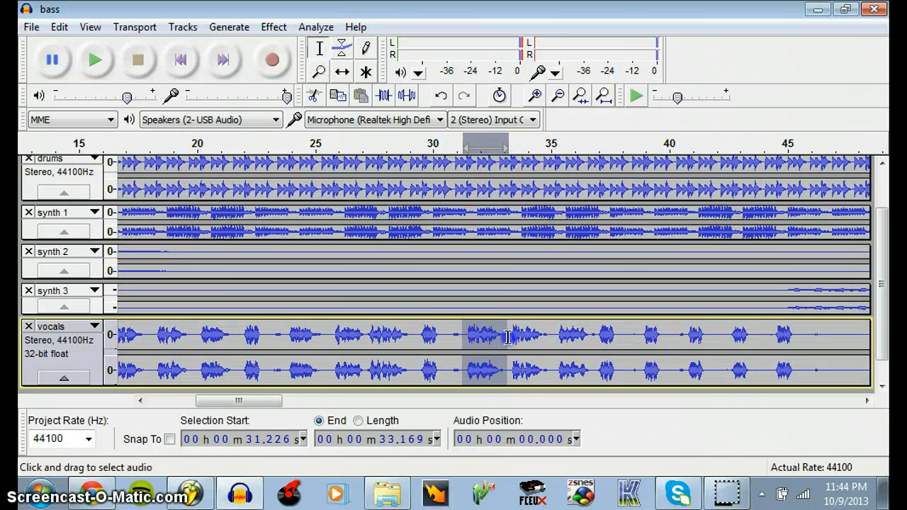
{"action": "left_click", "coordinate": [276, 28]}
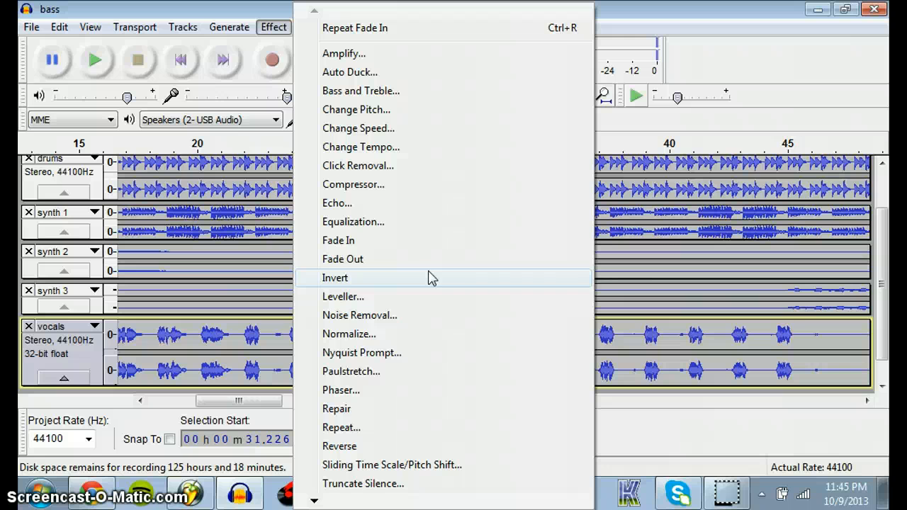
{"action": "left_click", "coordinate": [776, 98]}
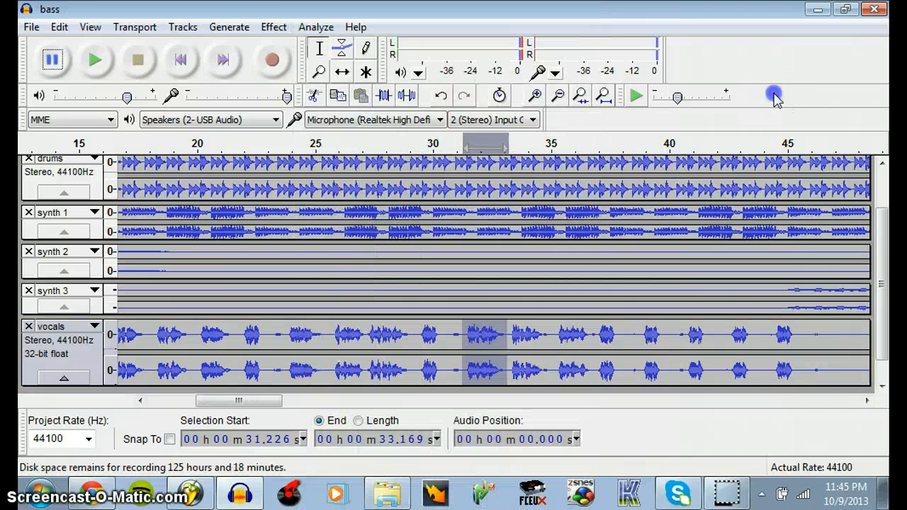
Switch to FL Studio to view Edison on the Master mixer track, and return to Audacity
{"action": "left_click", "coordinate": [190, 494]}
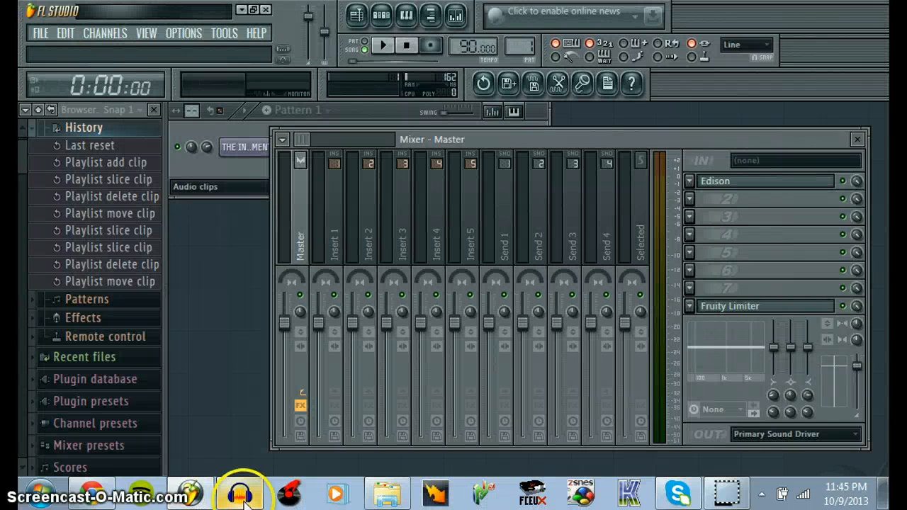
{"action": "left_click", "coordinate": [779, 178]}
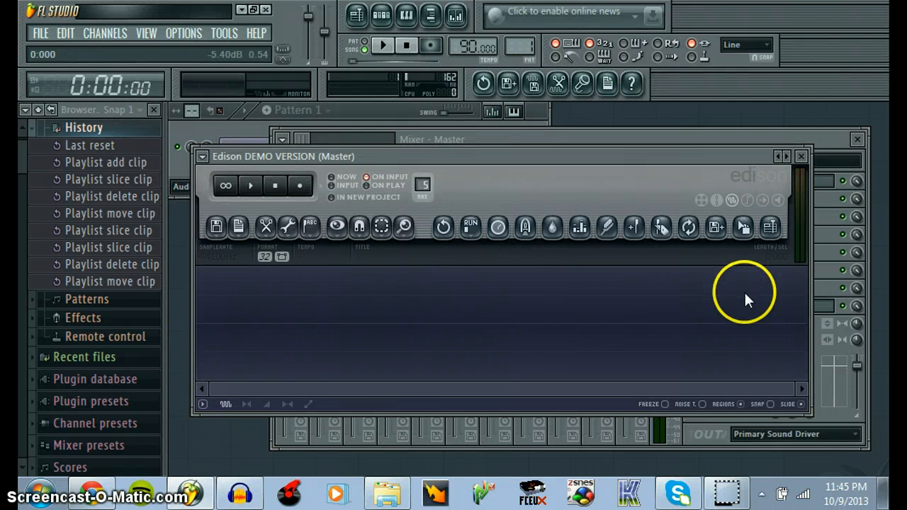
{"action": "left_click", "coordinate": [241, 495]}
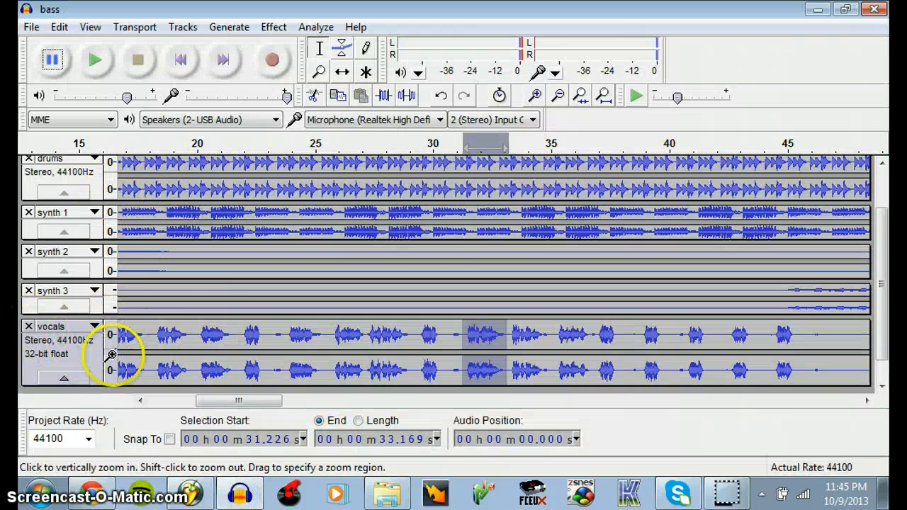
Enlarge the vocals track until its playback controls show, and toggle both solo and mute on and off
{"action": "left_click_drag", "start_coordinate": [123, 386], "coordinate": [129, 407]}
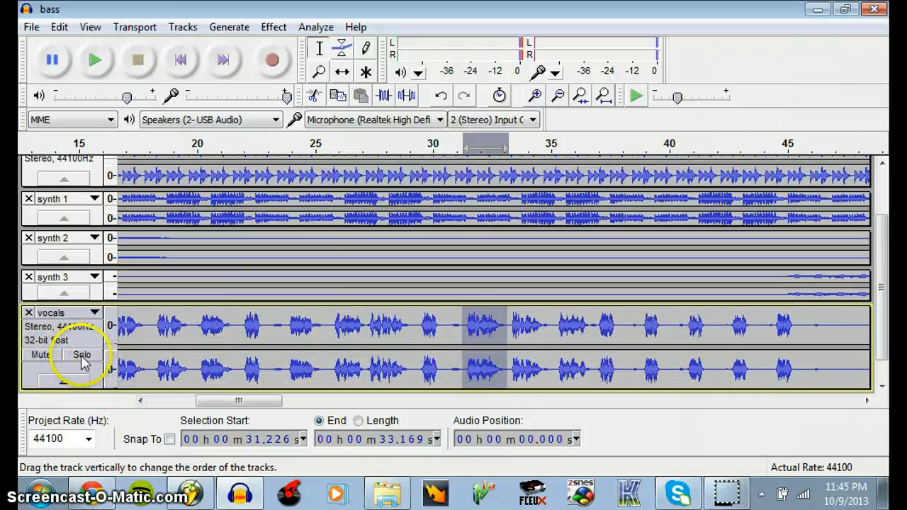
{"action": "left_click", "coordinate": [82, 356]}
{"action": "left_click", "coordinate": [82, 358]}
{"action": "left_click", "coordinate": [37, 358]}
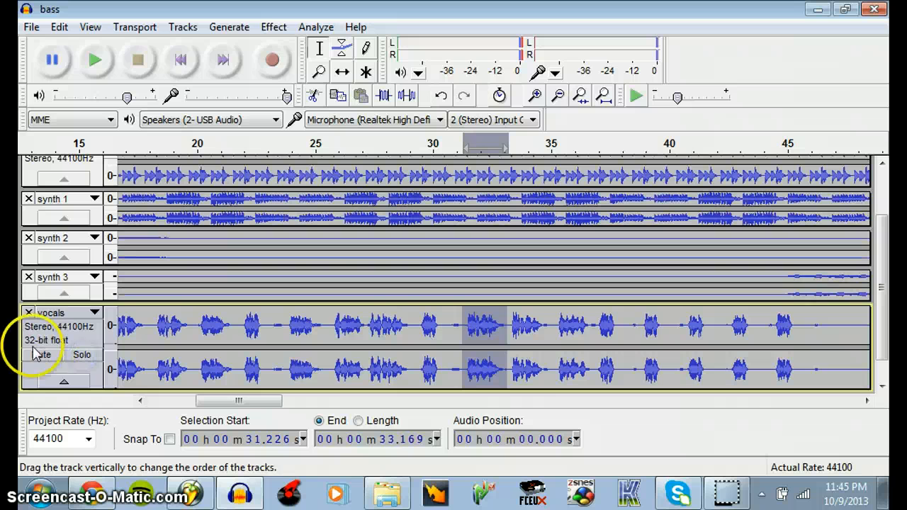
{"action": "left_click", "coordinate": [35, 358]}
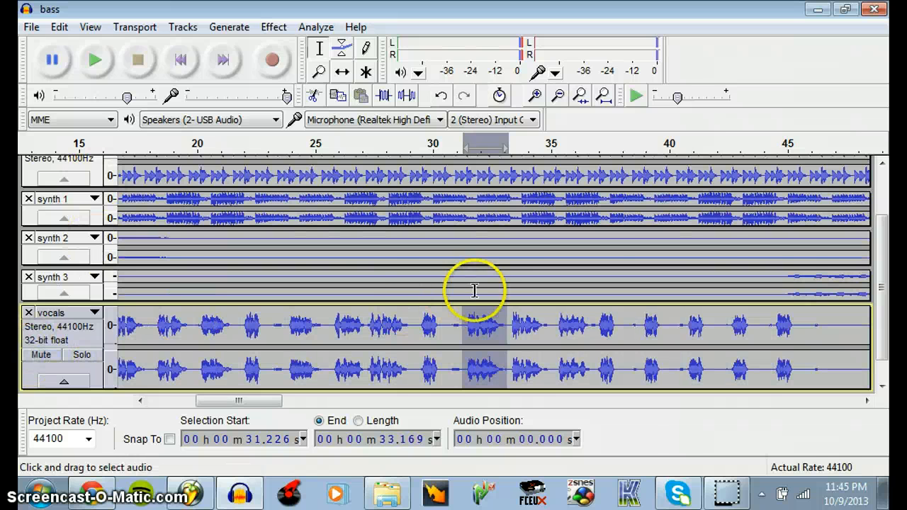
Select synth 1 from 26.225 to 27.916 seconds and look through the effects list without applying one
{"action": "left_click_drag", "start_coordinate": [883, 294], "coordinate": [889, 244]}
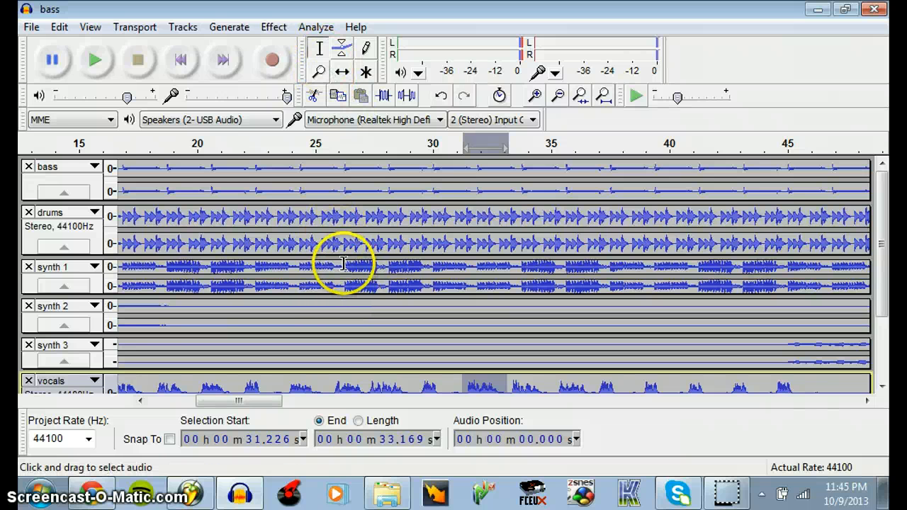
{"action": "left_click_drag", "start_coordinate": [343, 264], "coordinate": [371, 262]}
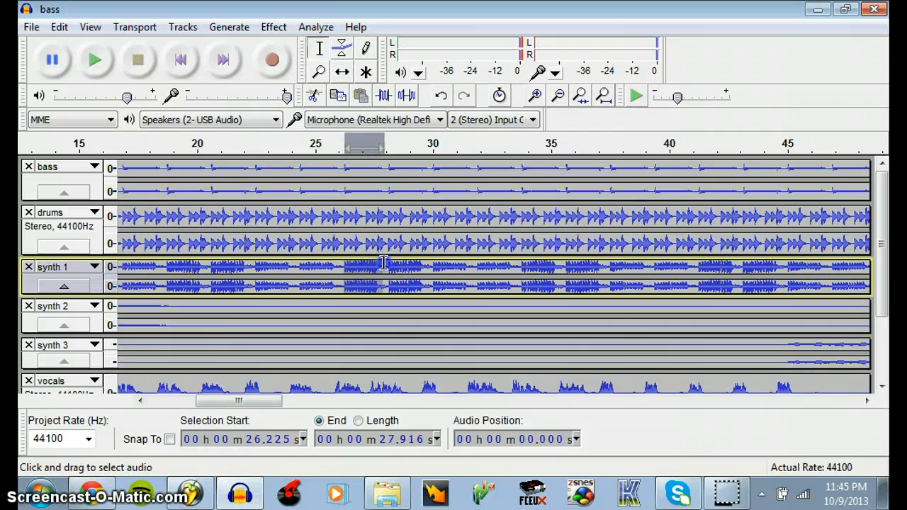
{"action": "left_click", "coordinate": [275, 28]}
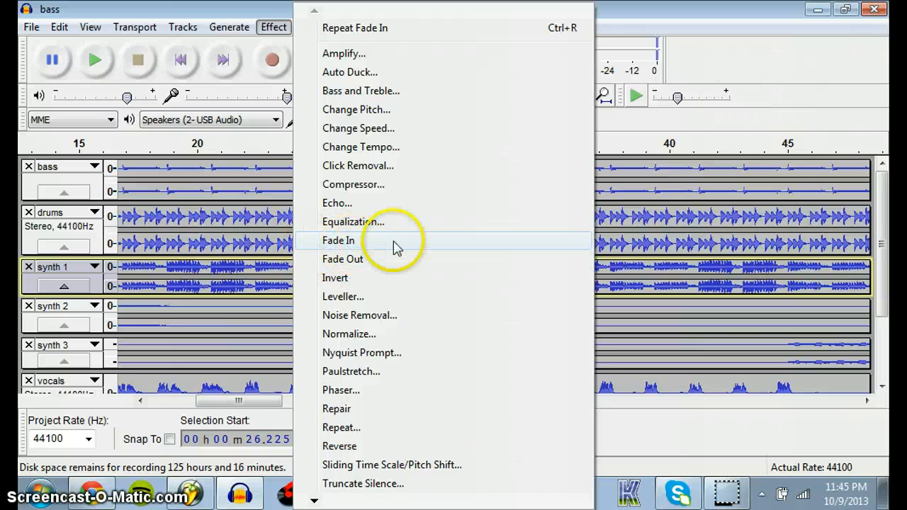
{"action": "left_click", "coordinate": [786, 84]}
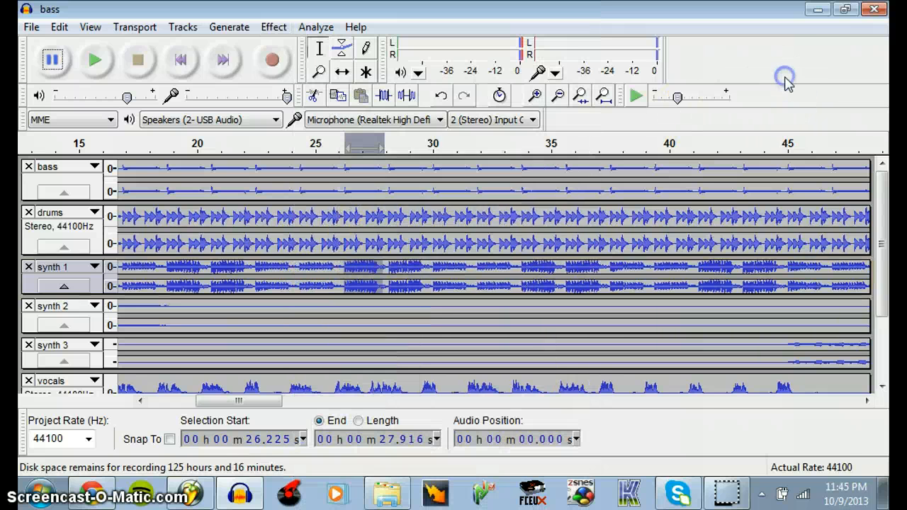
Add envelope points to synth 1 at about 26.2, 28.1 and 26.8 seconds, and enlarge the track's height
{"action": "left_click", "coordinate": [342, 51]}
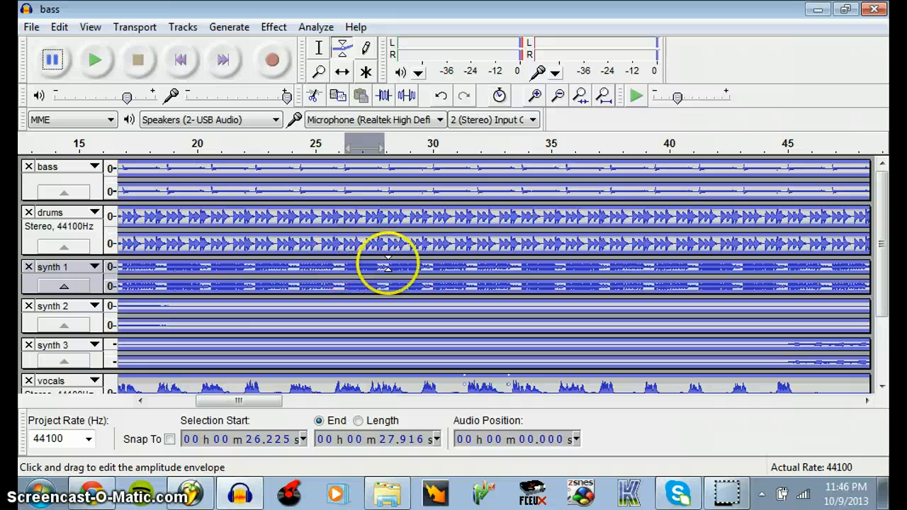
{"action": "left_click", "coordinate": [536, 95]}
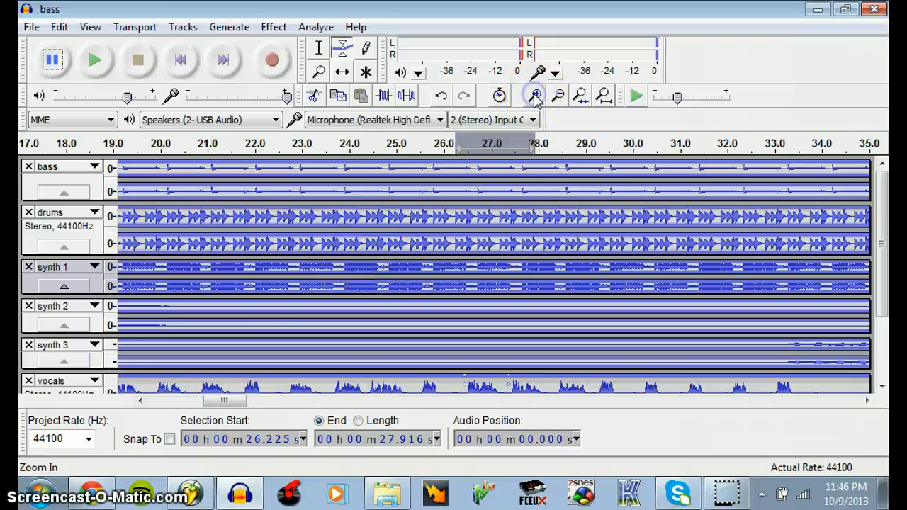
{"action": "left_click", "coordinate": [536, 95]}
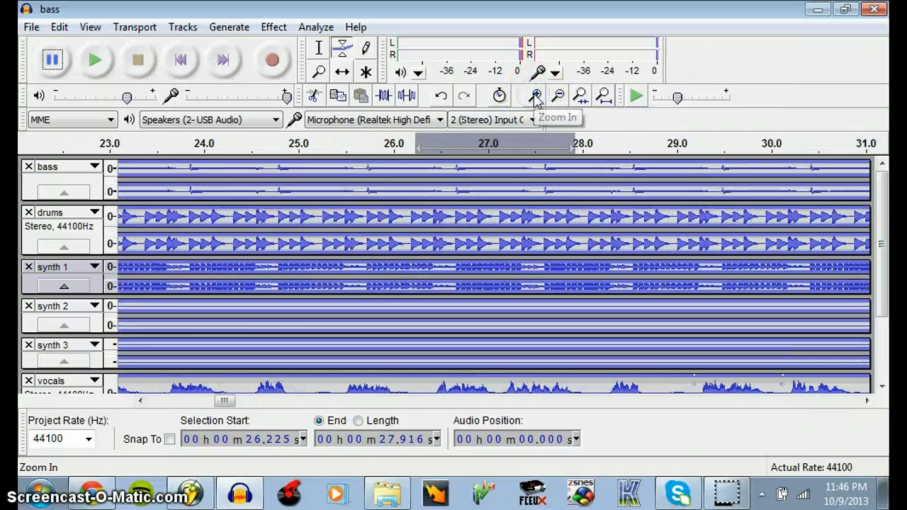
{"action": "left_click", "coordinate": [411, 259]}
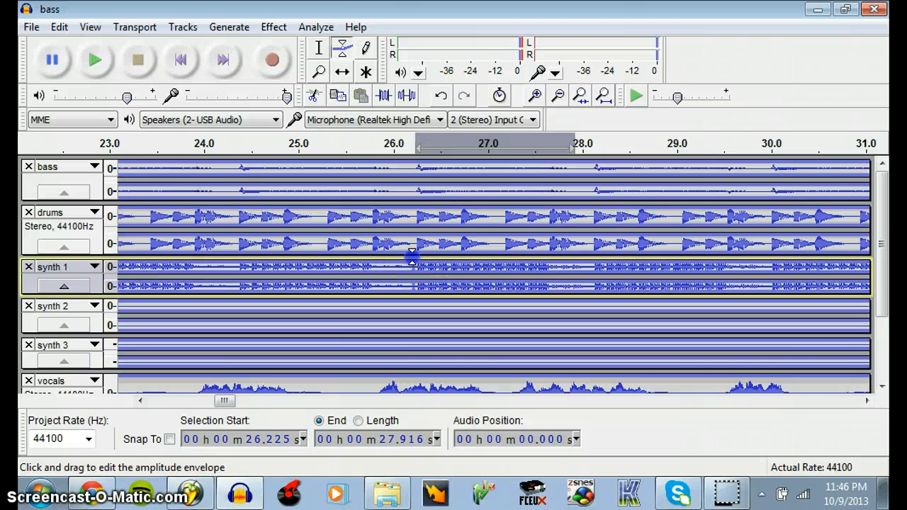
{"action": "left_click", "coordinate": [588, 259]}
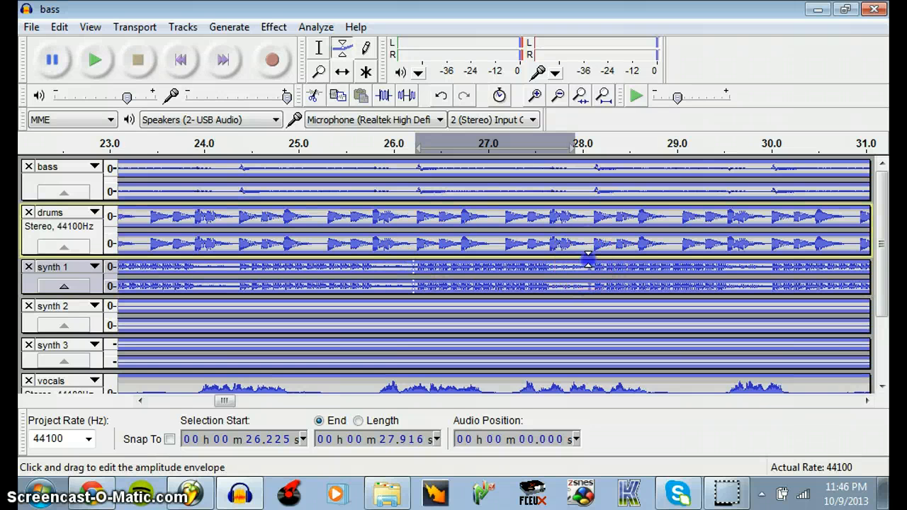
{"action": "mouse_move", "coordinate": [479, 267]}
{"action": "left_mouse_down"}
{"action": "mouse_move", "coordinate": [465, 260]}
{"action": "mouse_move", "coordinate": [465, 268]}
{"action": "mouse_move", "coordinate": [467, 251]}
{"action": "mouse_move", "coordinate": [467, 261]}
{"action": "left_mouse_up"}
{"action": "left_click_drag", "start_coordinate": [179, 319], "coordinate": [177, 410]}
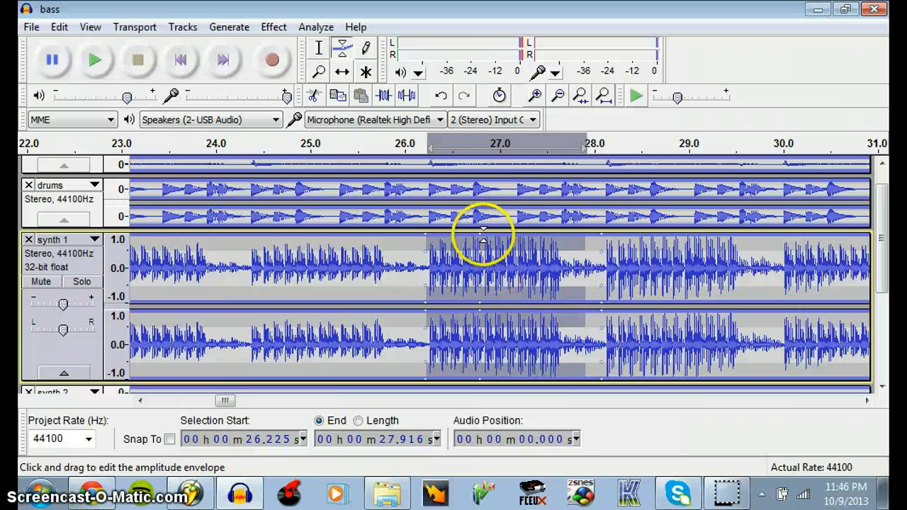
Try a fade-in on synth 1 by lowering its envelope point at about 26.2 seconds, and raise the point back to full level
{"action": "left_click_drag", "start_coordinate": [478, 238], "coordinate": [427, 266]}
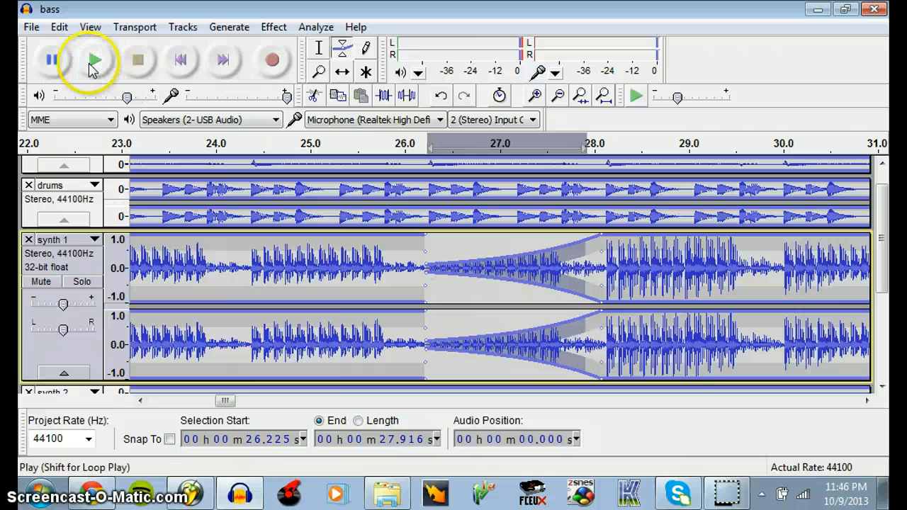
{"action": "left_click", "coordinate": [94, 62]}
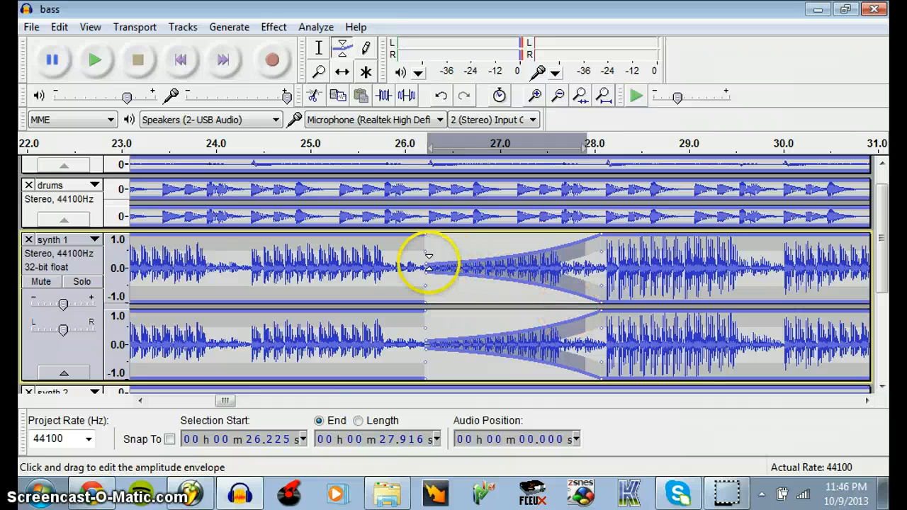
{"action": "left_click_drag", "start_coordinate": [425, 266], "coordinate": [424, 228]}
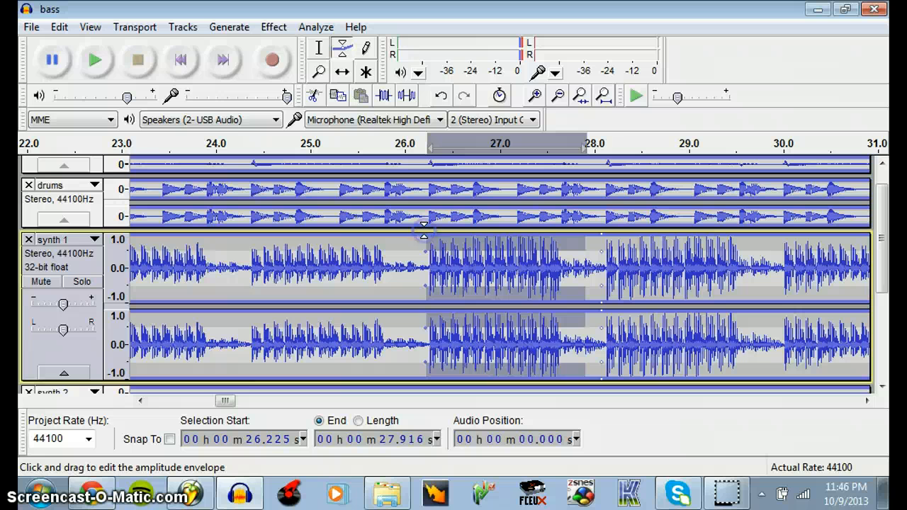
Lower the synth 1 envelope at about 11.4 seconds to create a long fade-in reaching full level at about 26.2 seconds
{"action": "left_click", "coordinate": [535, 95]}
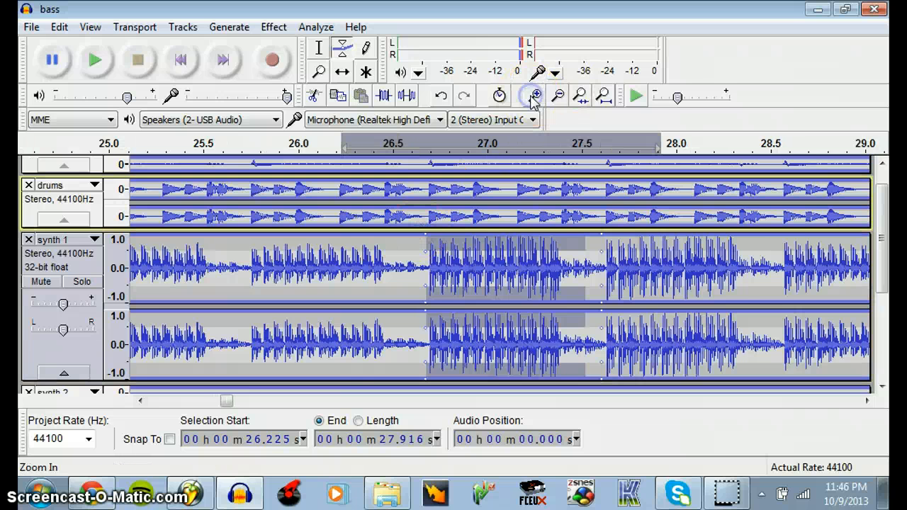
{"action": "left_click", "coordinate": [535, 95]}
{"action": "left_click", "coordinate": [535, 95]}
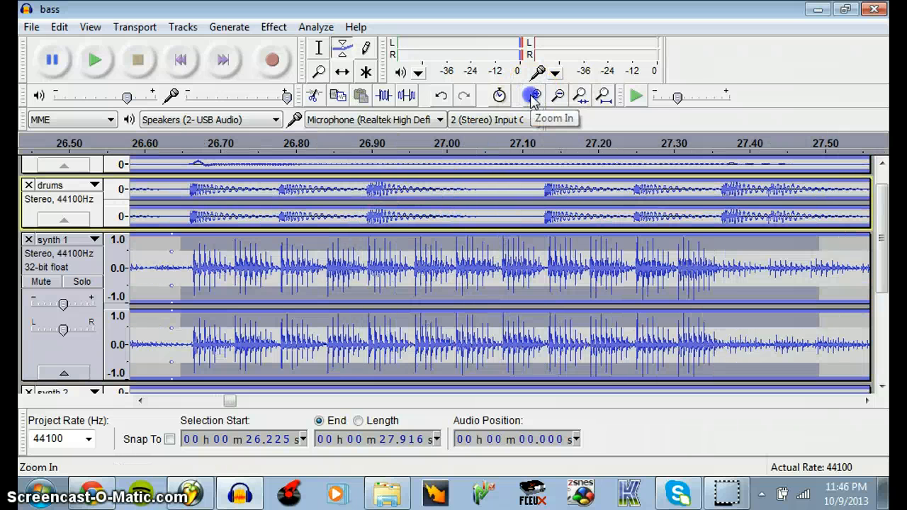
{"action": "left_click", "coordinate": [536, 95]}
{"action": "left_click", "coordinate": [558, 95]}
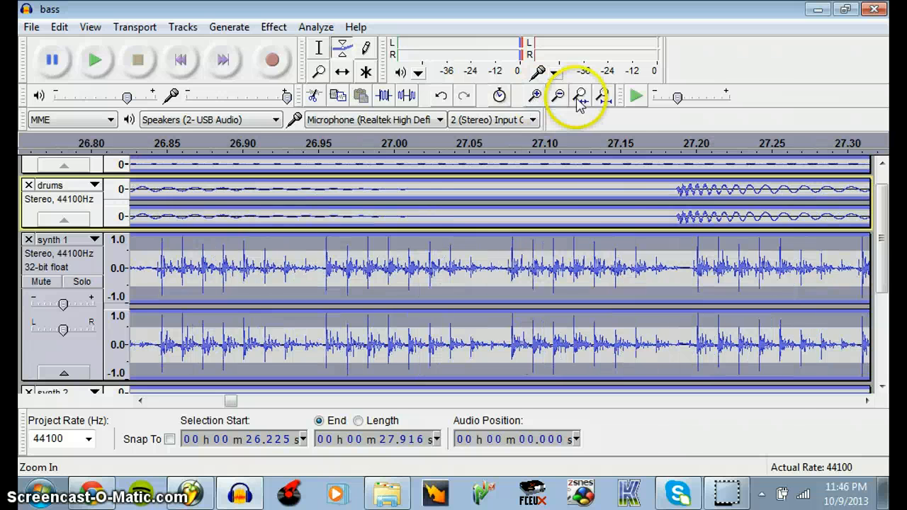
{"action": "left_click", "coordinate": [558, 95]}
{"action": "left_click", "coordinate": [559, 95]}
{"action": "left_click", "coordinate": [558, 95]}
{"action": "left_click", "coordinate": [558, 95]}
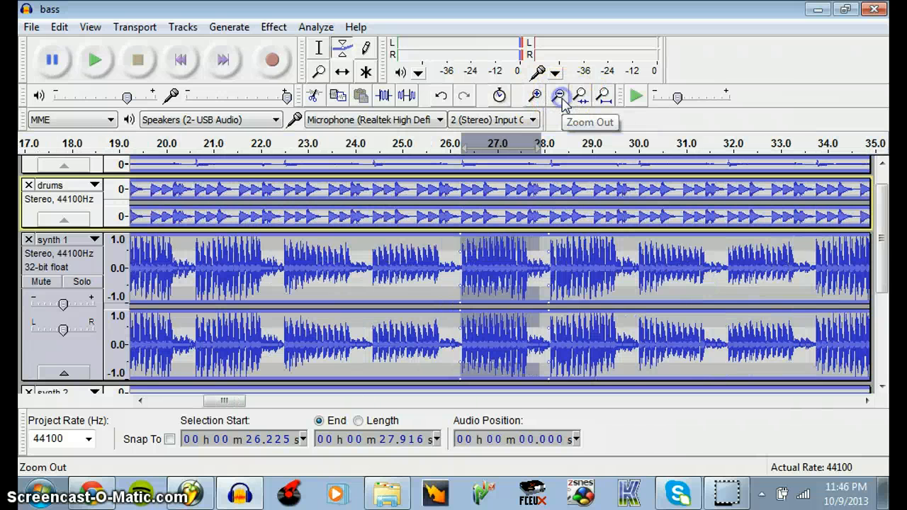
{"action": "left_click", "coordinate": [561, 97]}
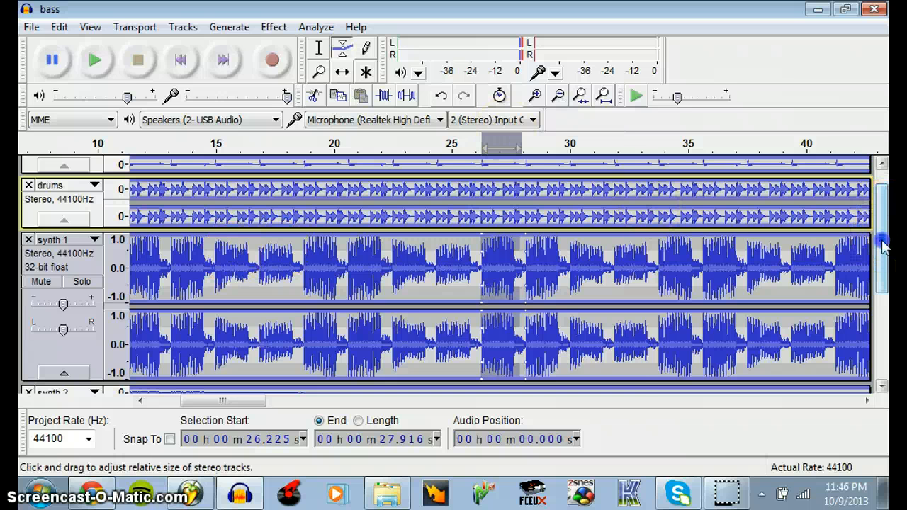
{"action": "mouse_move", "coordinate": [884, 244]}
{"action": "left_mouse_down"}
{"action": "mouse_move", "coordinate": [887, 328]}
{"action": "mouse_move", "coordinate": [890, 248]}
{"action": "left_mouse_up"}
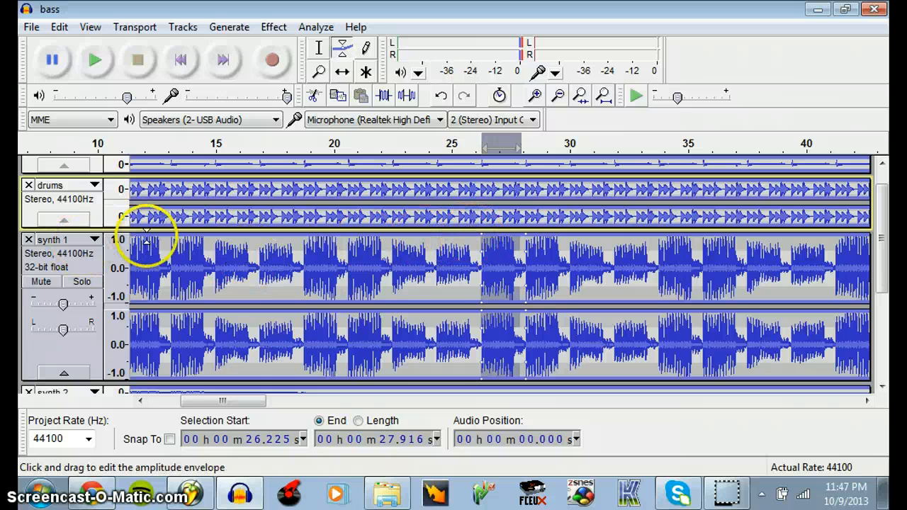
{"action": "left_click_drag", "start_coordinate": [138, 241], "coordinate": [129, 265]}
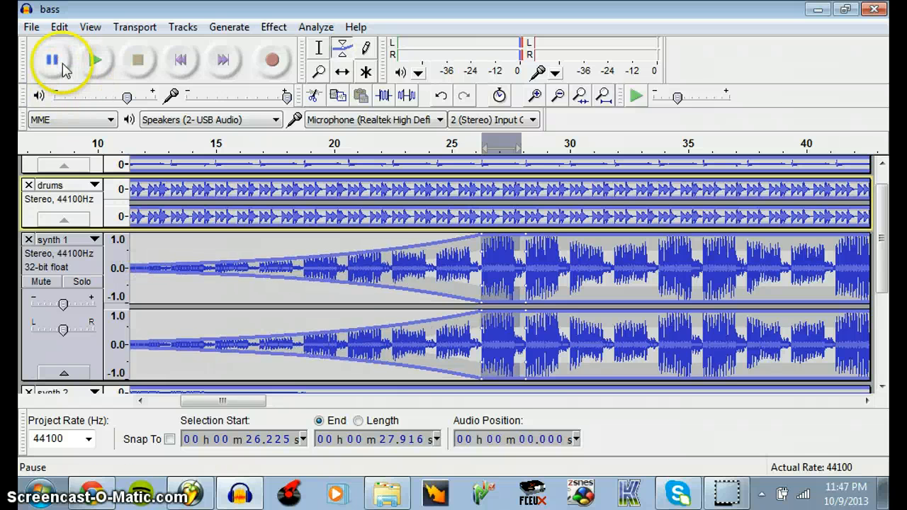
Play all tracks from the start of the project through the synth 1 fade-in, and stop playback
{"action": "left_click", "coordinate": [181, 61]}
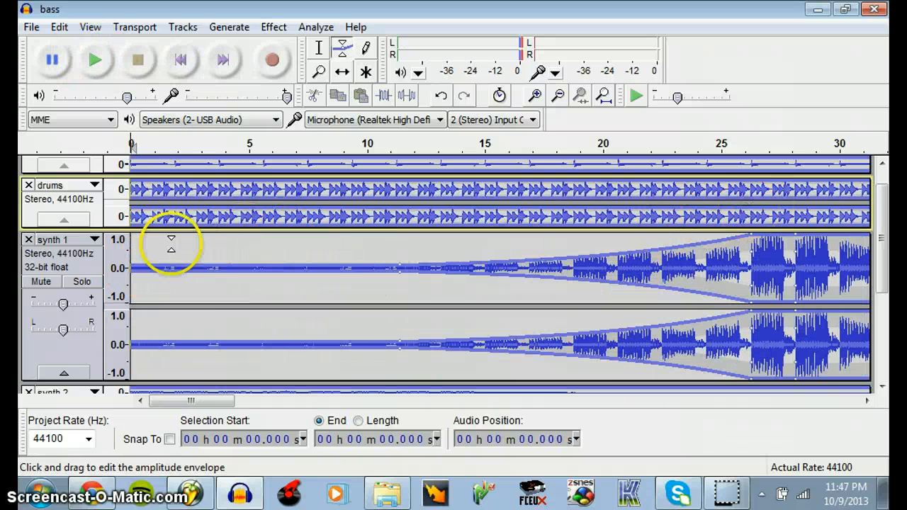
{"action": "left_click", "coordinate": [94, 62]}
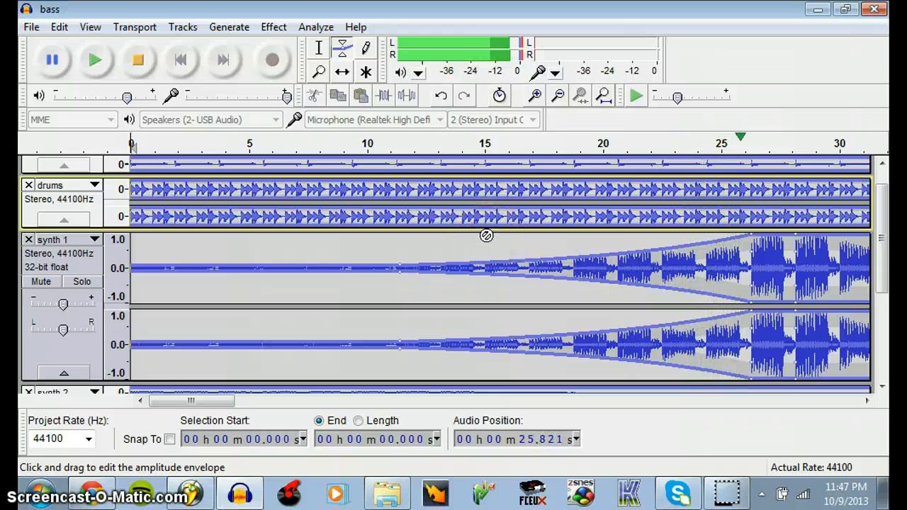
{"action": "key", "text": "space"}
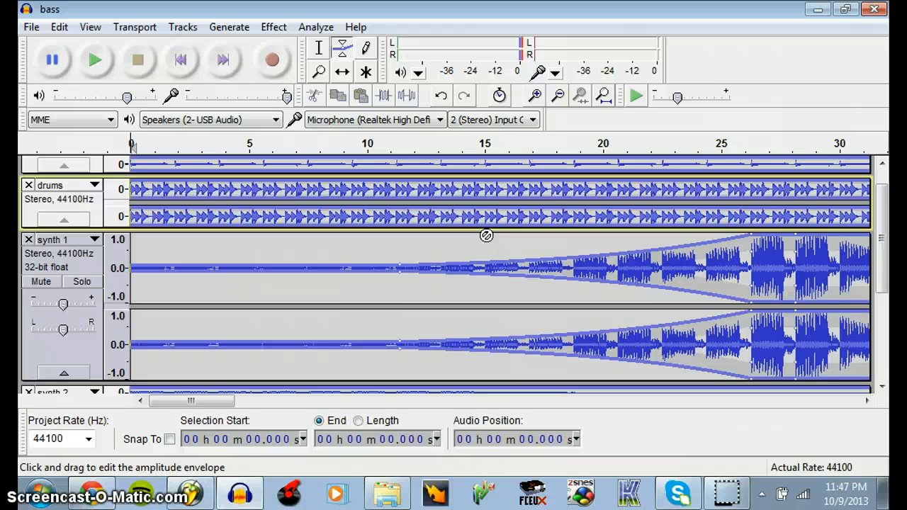
Solo synth 1, place the playback cursor at 15.073 seconds with the Selection tool, and play the fade-in
{"action": "left_click", "coordinate": [81, 282]}
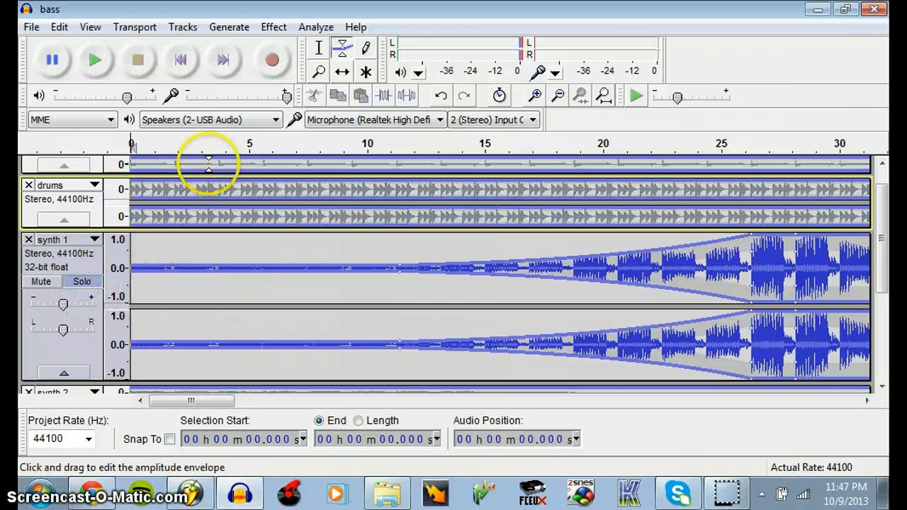
{"action": "left_click", "coordinate": [319, 48]}
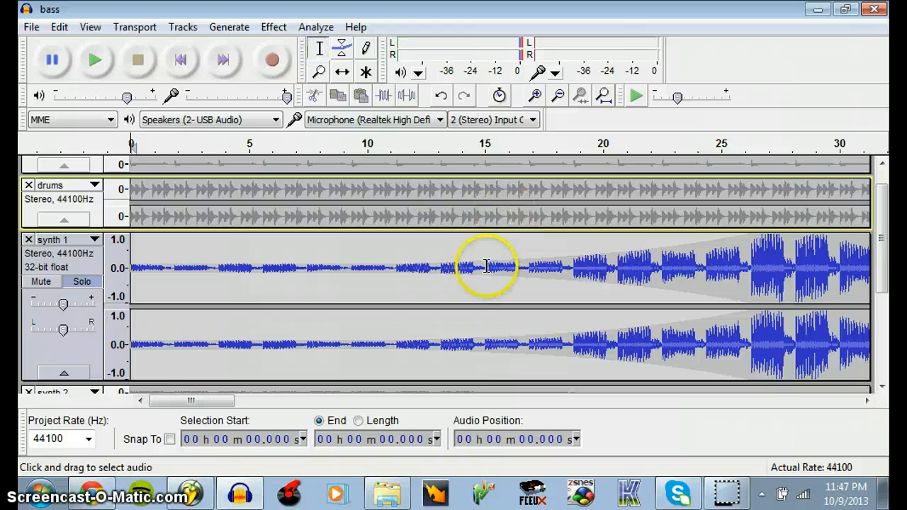
{"action": "left_click", "coordinate": [487, 268]}
{"action": "left_click", "coordinate": [92, 60]}
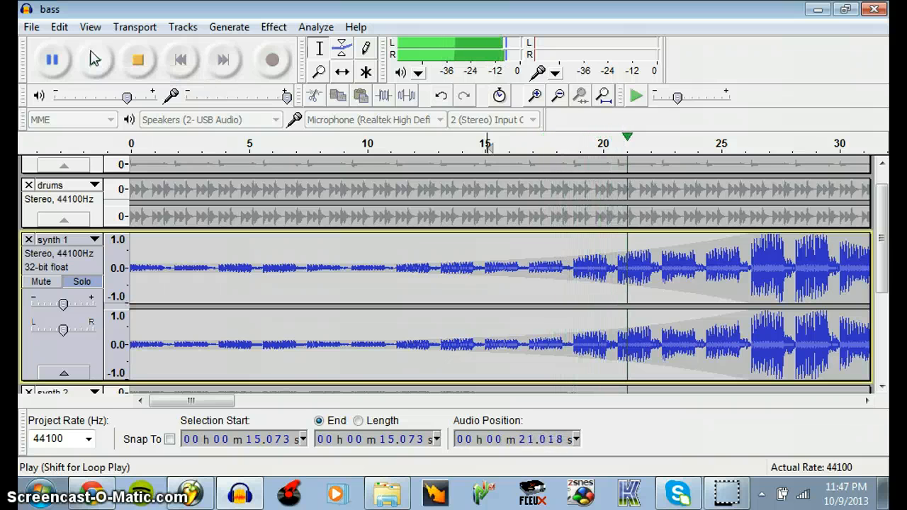
{"action": "left_click", "coordinate": [138, 61]}
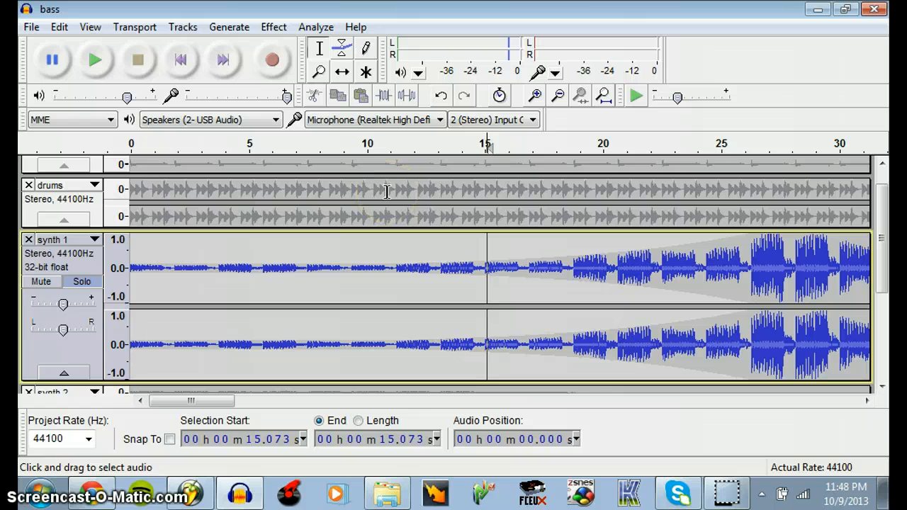
Review the list of available effects and close it without applying one
{"action": "left_click", "coordinate": [273, 26]}
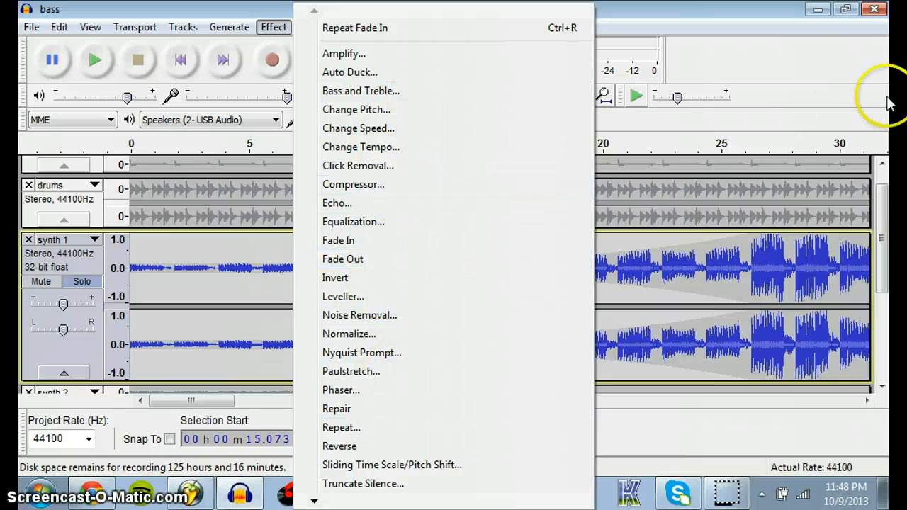
{"action": "left_click", "coordinate": [815, 63]}
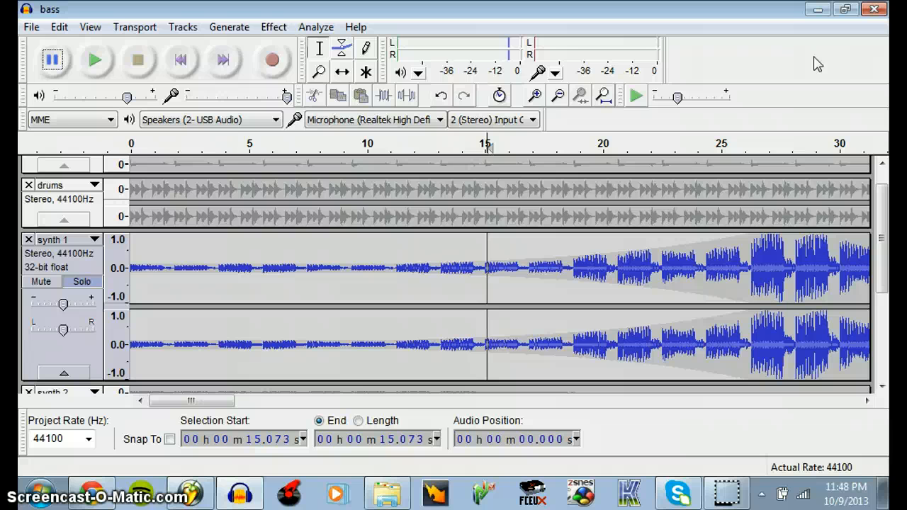
Delete the synth 1, synth 2 and synth 3 tracks, and play the remaining tracks from about 20 seconds
{"action": "left_click_drag", "start_coordinate": [880, 228], "coordinate": [879, 278]}
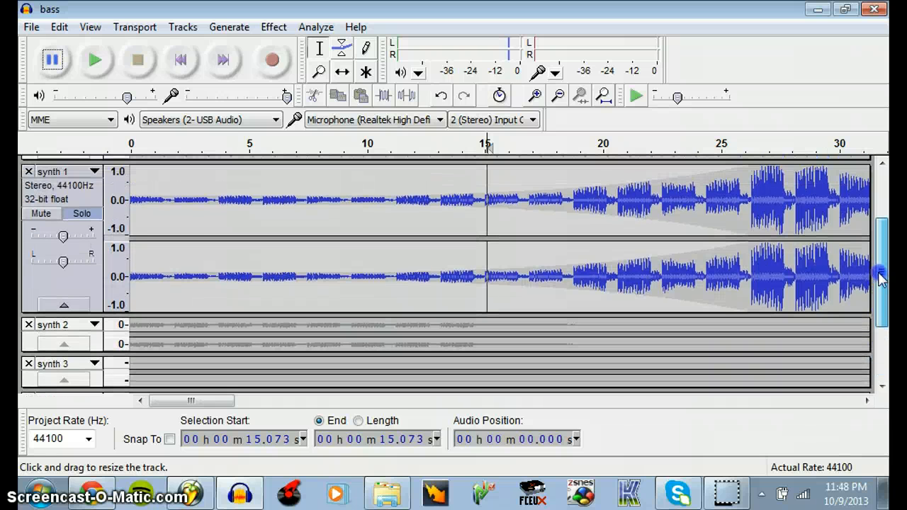
{"action": "left_click", "coordinate": [43, 221]}
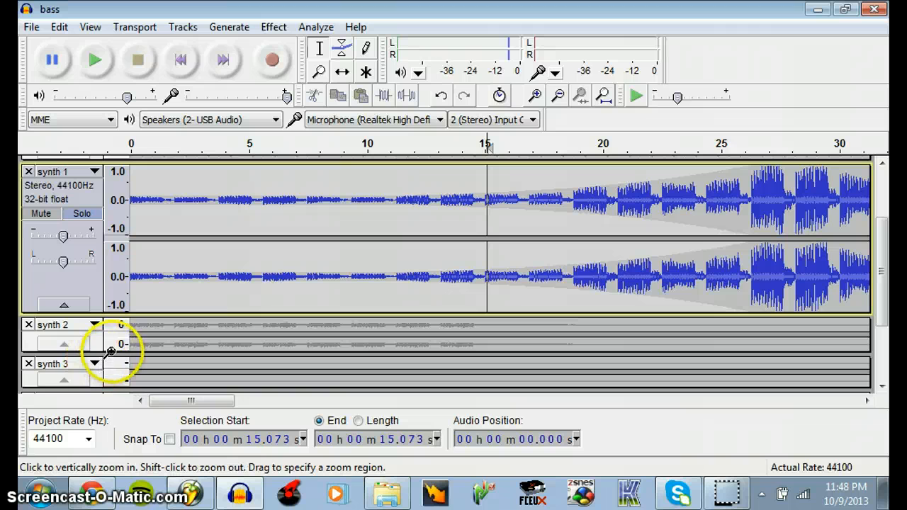
{"action": "left_click", "coordinate": [28, 173]}
{"action": "left_click", "coordinate": [28, 213]}
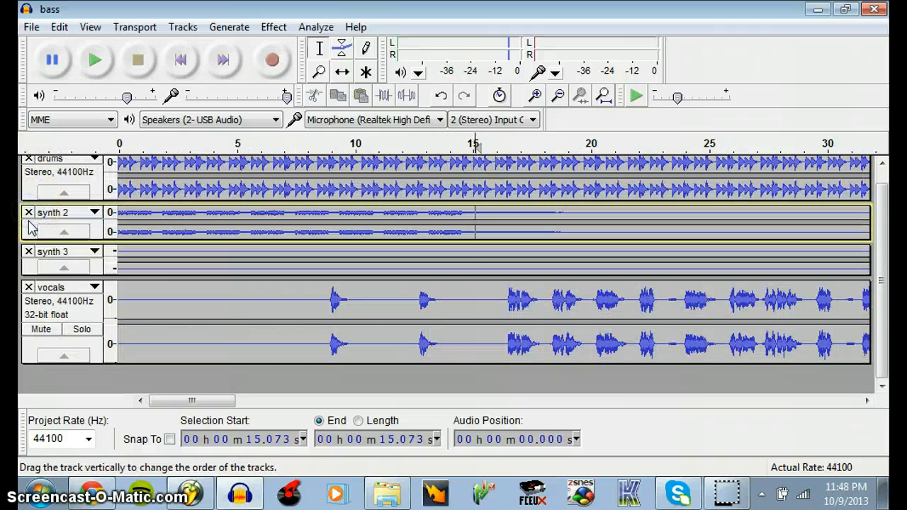
{"action": "left_click", "coordinate": [29, 253]}
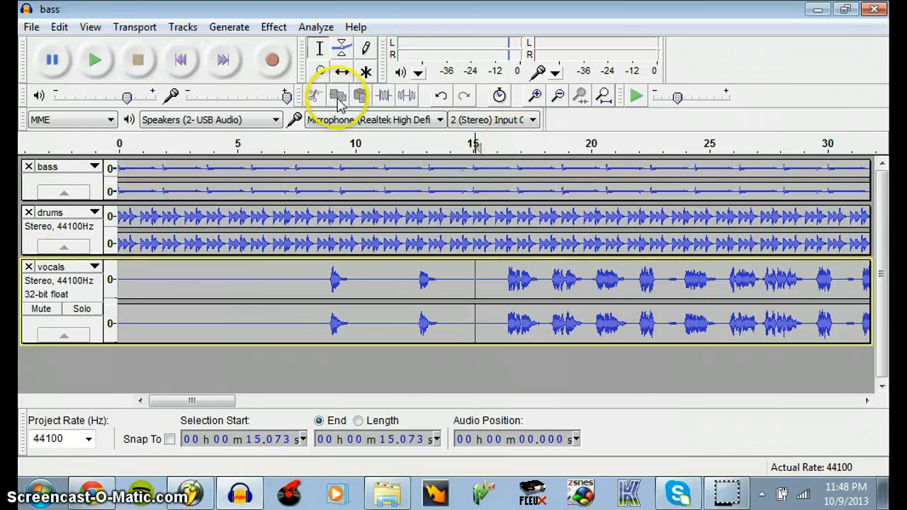
{"action": "left_click", "coordinate": [598, 147]}
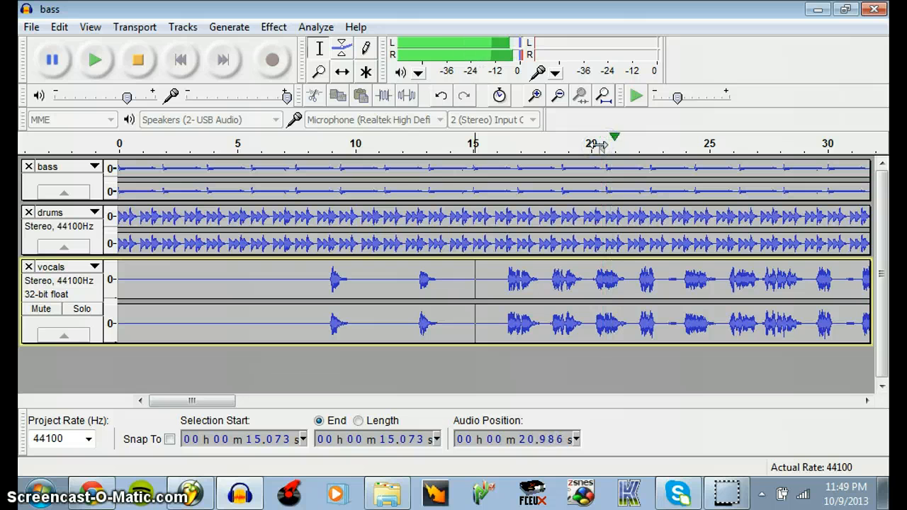
{"action": "left_click", "coordinate": [139, 64]}
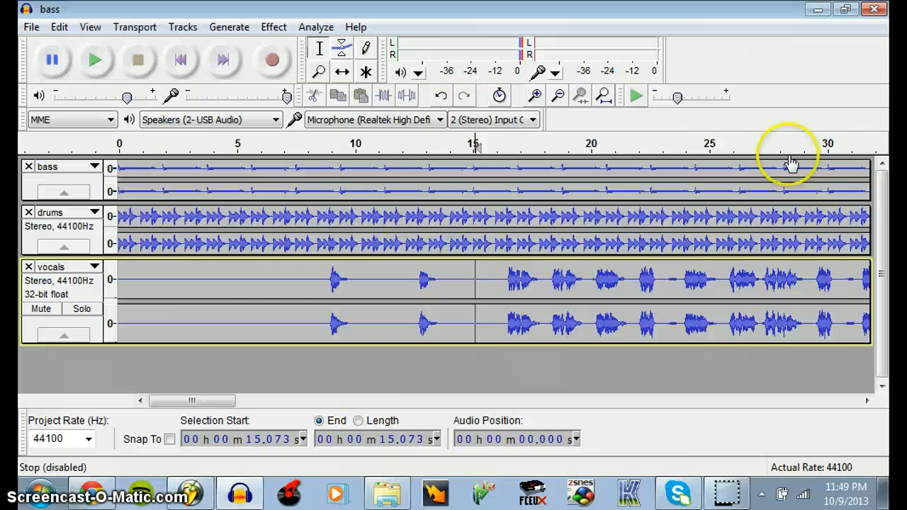
Open the Windows recording devices, view the Listen settings in the Microphone's properties, and close both dialogs without changes
{"action": "left_click", "coordinate": [762, 495]}
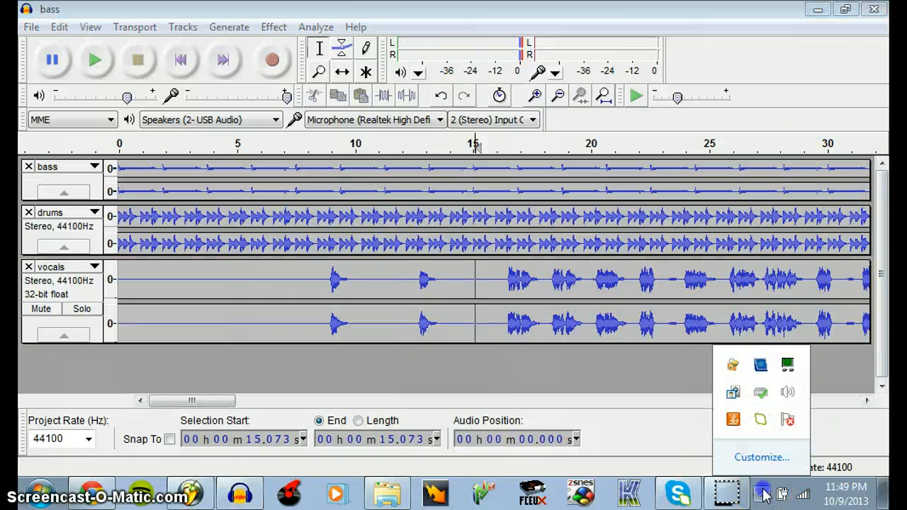
{"action": "right_click", "coordinate": [788, 392]}
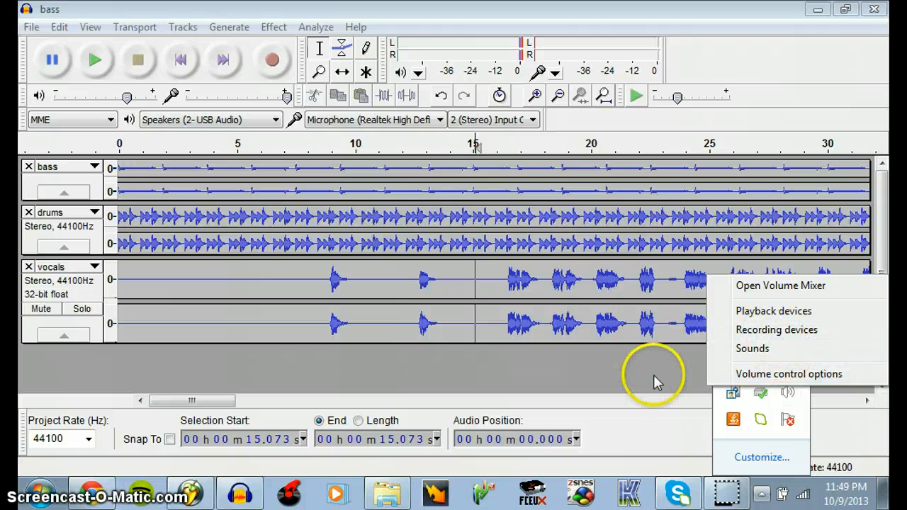
{"action": "left_click", "coordinate": [744, 329]}
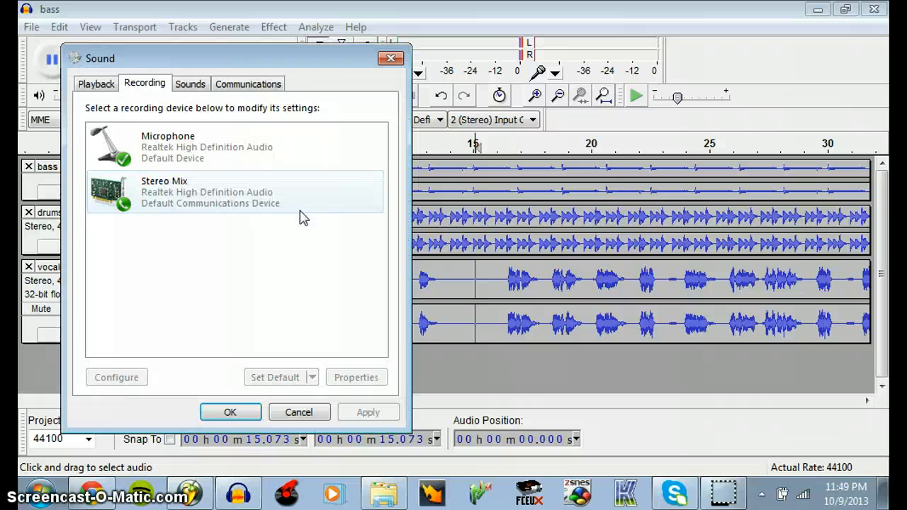
{"action": "right_click", "coordinate": [220, 158]}
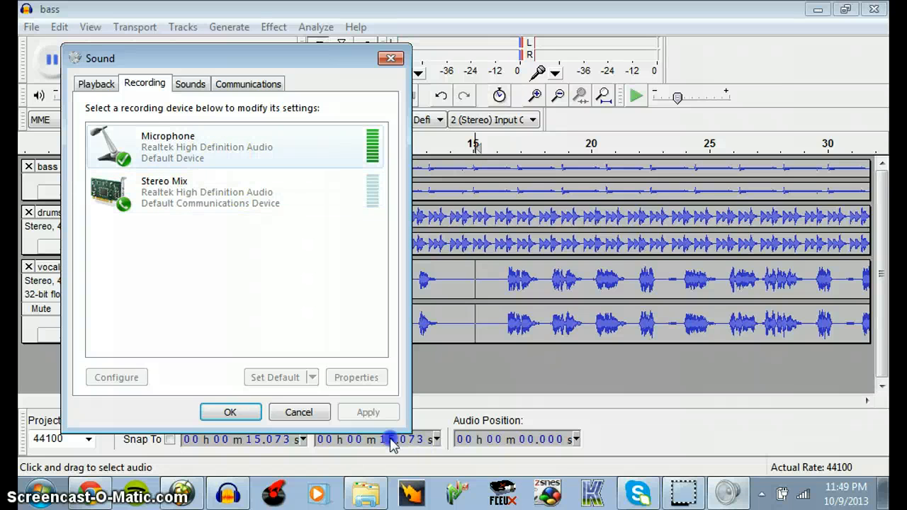
{"action": "left_click", "coordinate": [272, 154]}
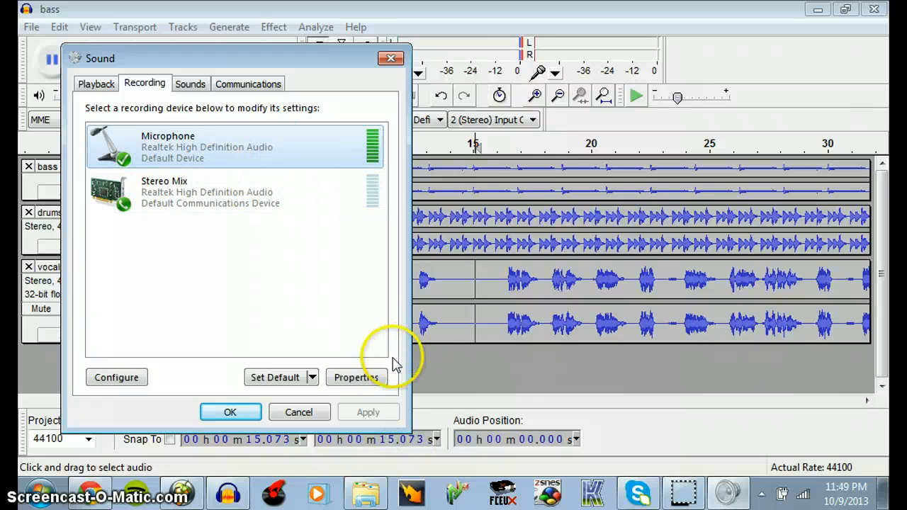
{"action": "left_click", "coordinate": [363, 377]}
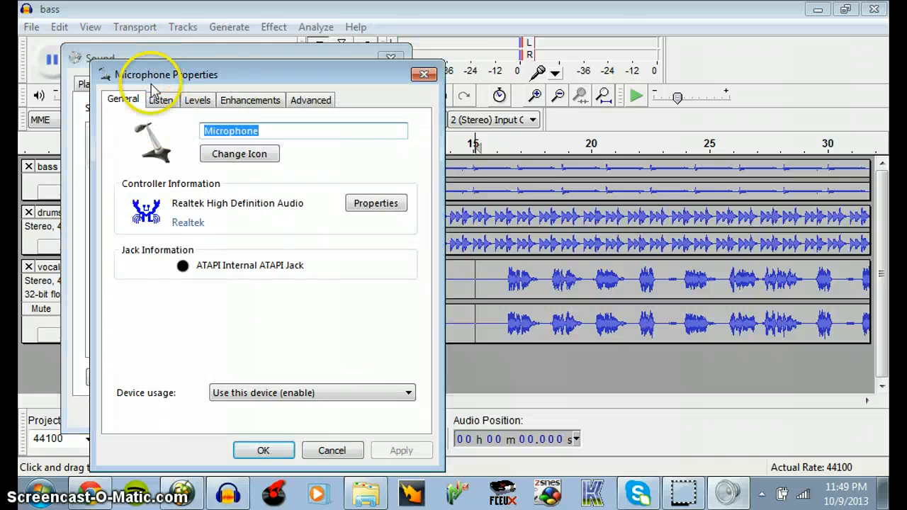
{"action": "left_click", "coordinate": [161, 99]}
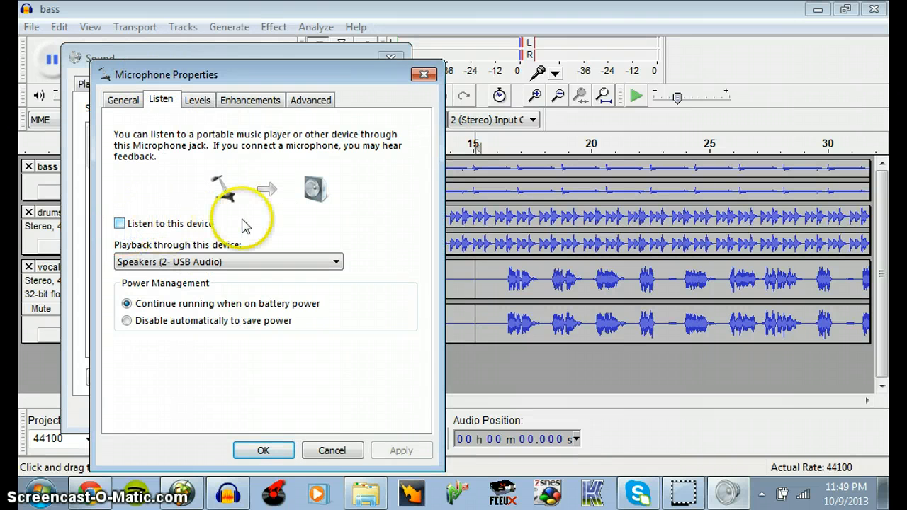
{"action": "left_click", "coordinate": [424, 75]}
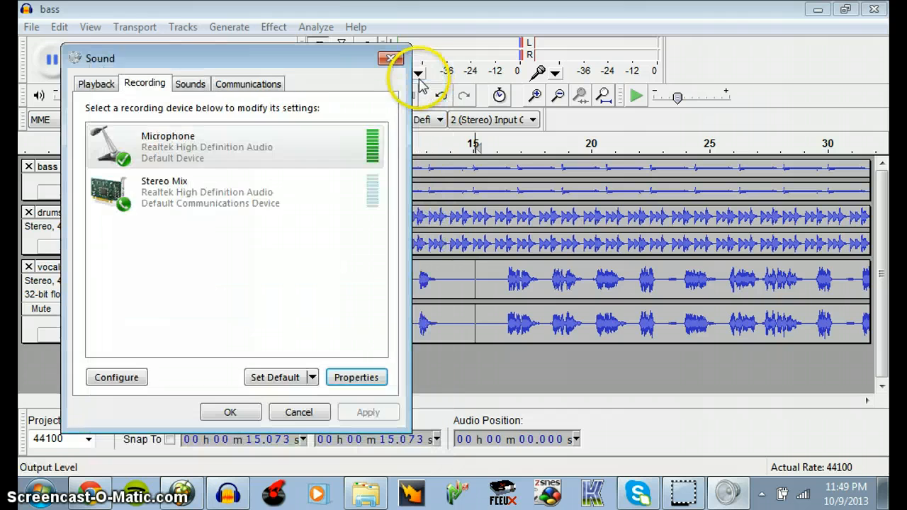
{"action": "left_click", "coordinate": [390, 58]}
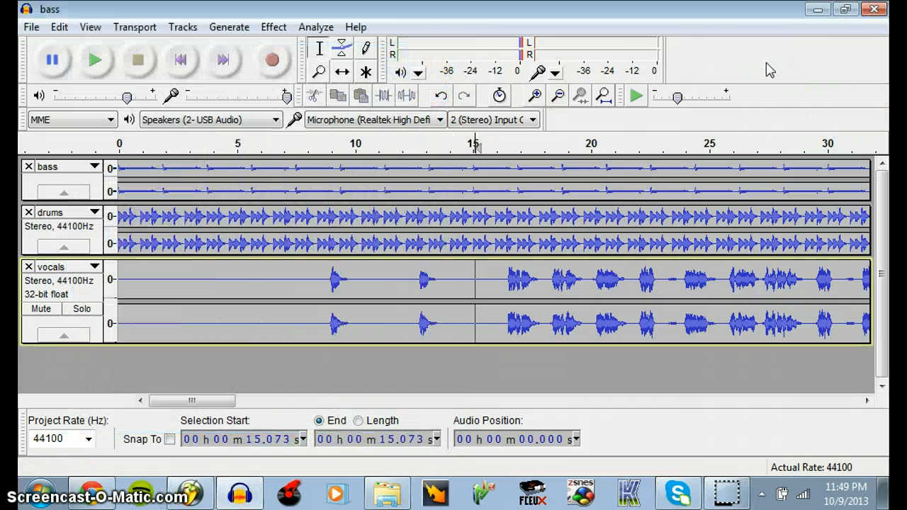